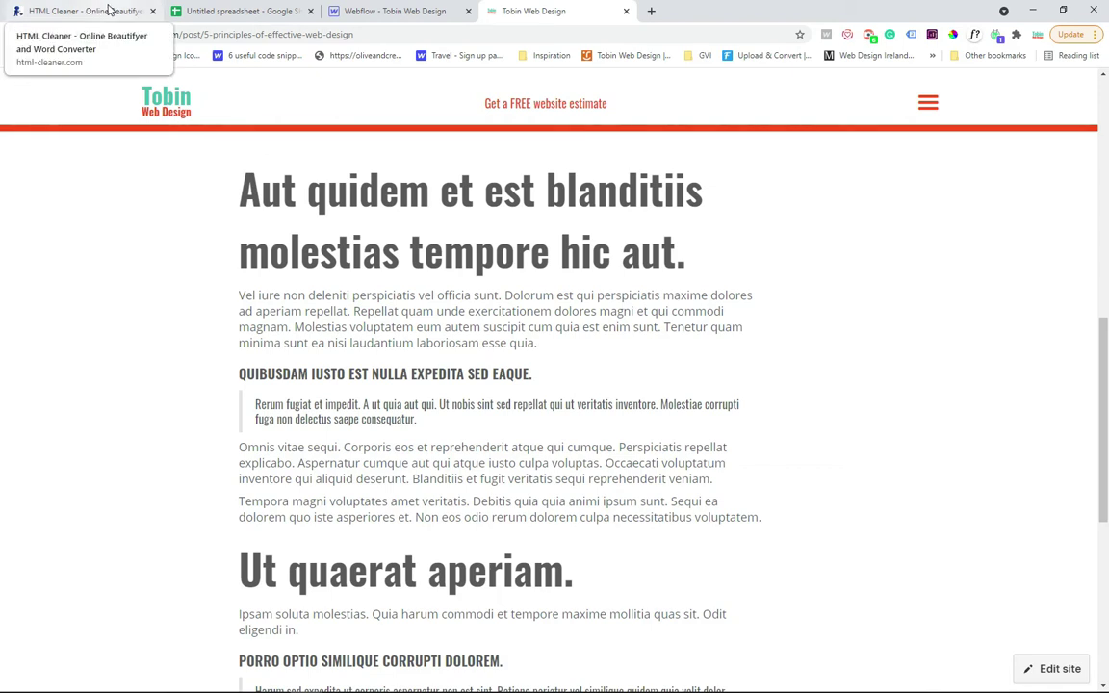
# Step: Switch to HTML Cleaner and place the cursor inside the previously pasted table
pyautogui.click(109, 10)
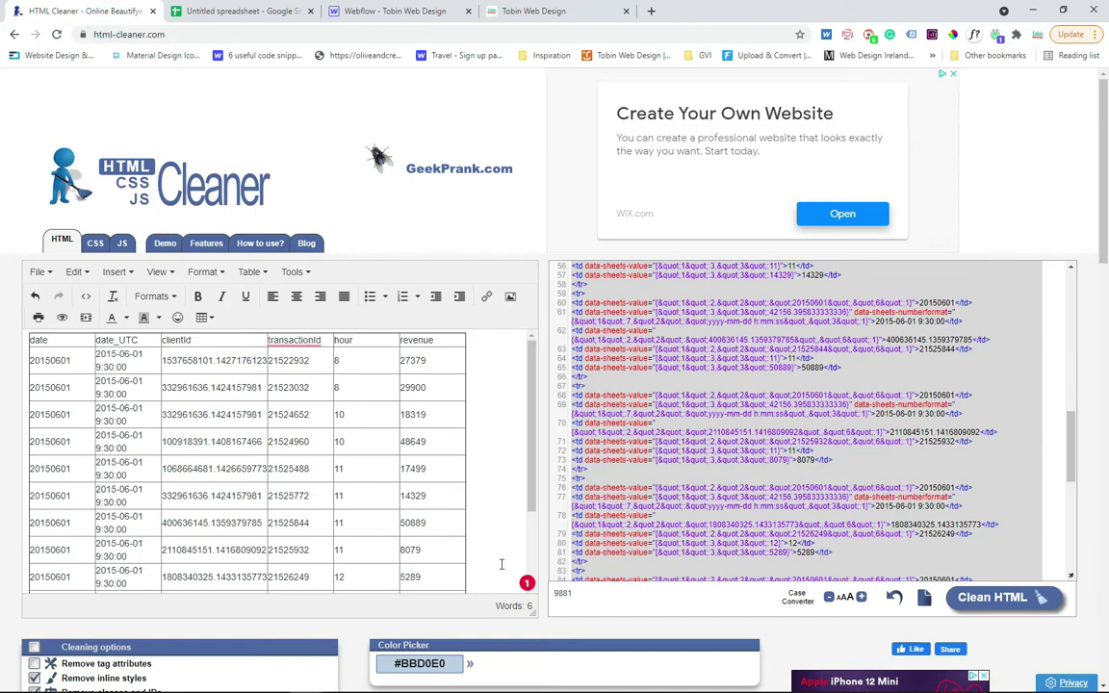
pyautogui.moveTo(495, 610); pyautogui.dragTo(482, 535)
pyautogui.scroll(-2, 482, 535)
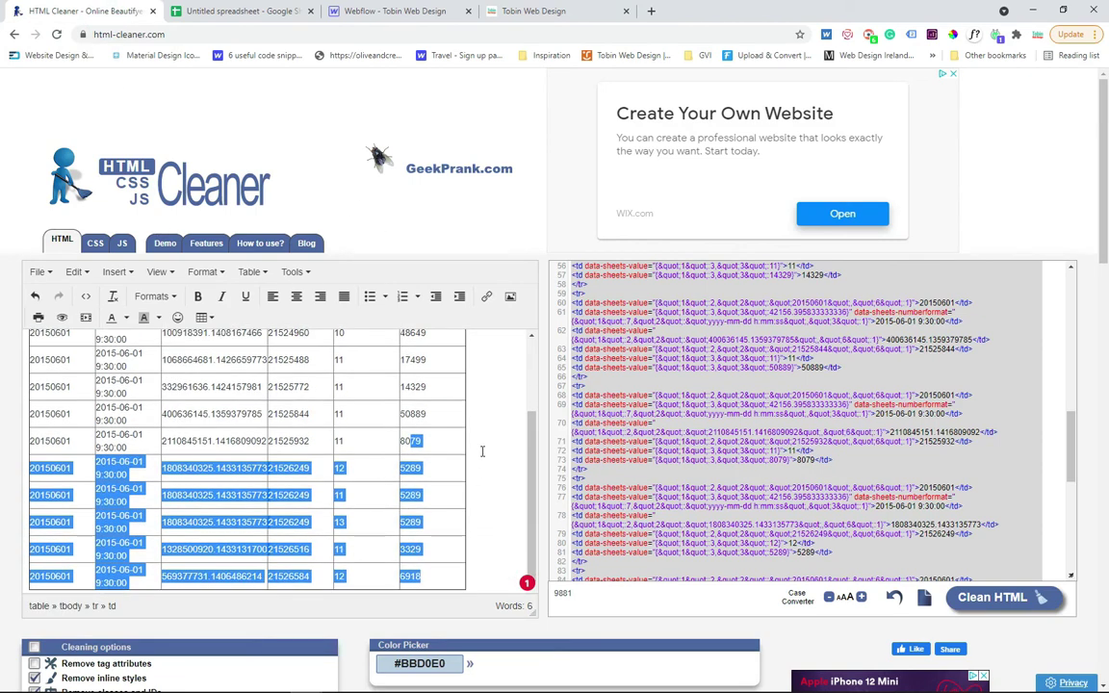
pyautogui.click(482, 452)
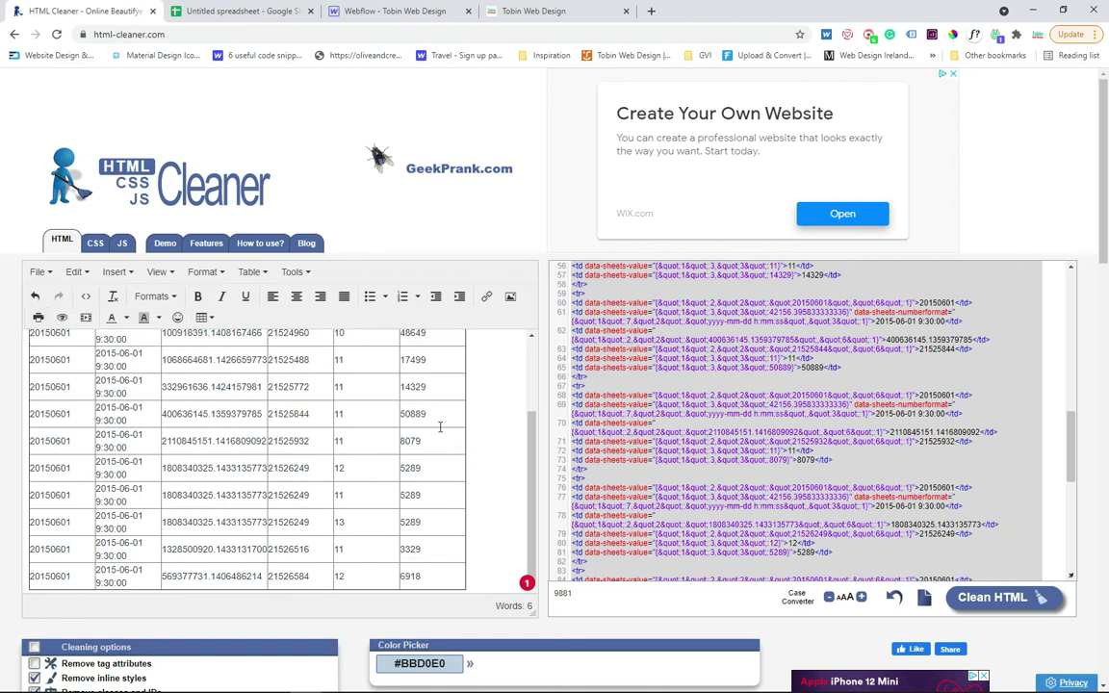
pyautogui.scroll(5, 789, 390)
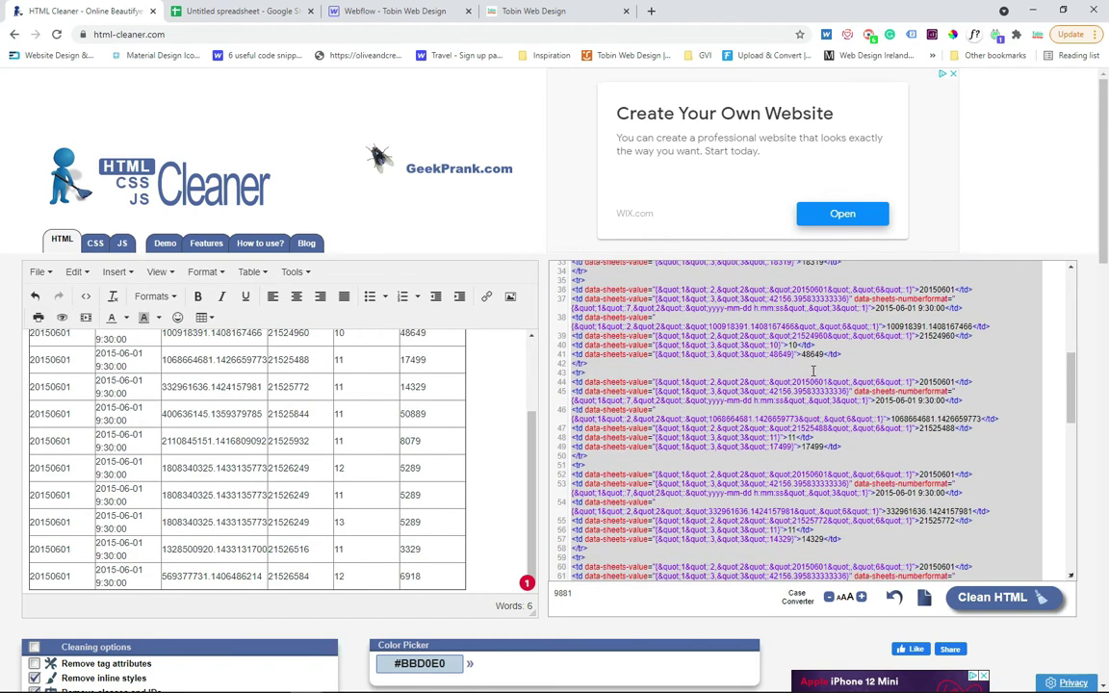
pyautogui.click(480, 555)
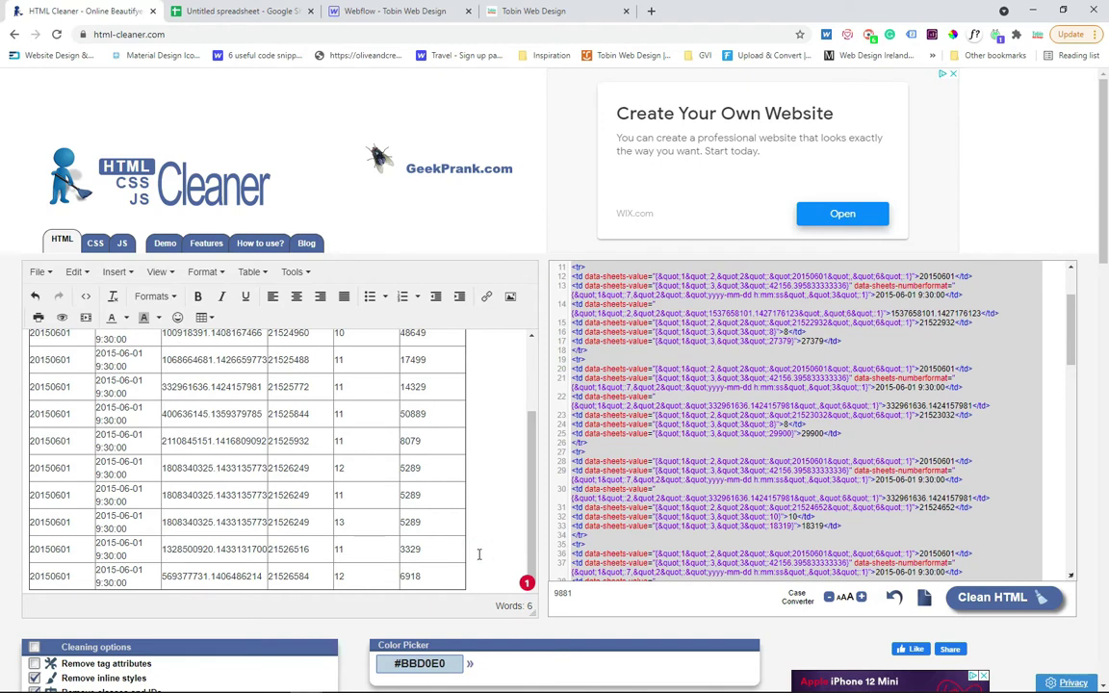
pyautogui.click(478, 555)
pyautogui.hotkey('ctrl', 'a')
pyautogui.press('Delete')
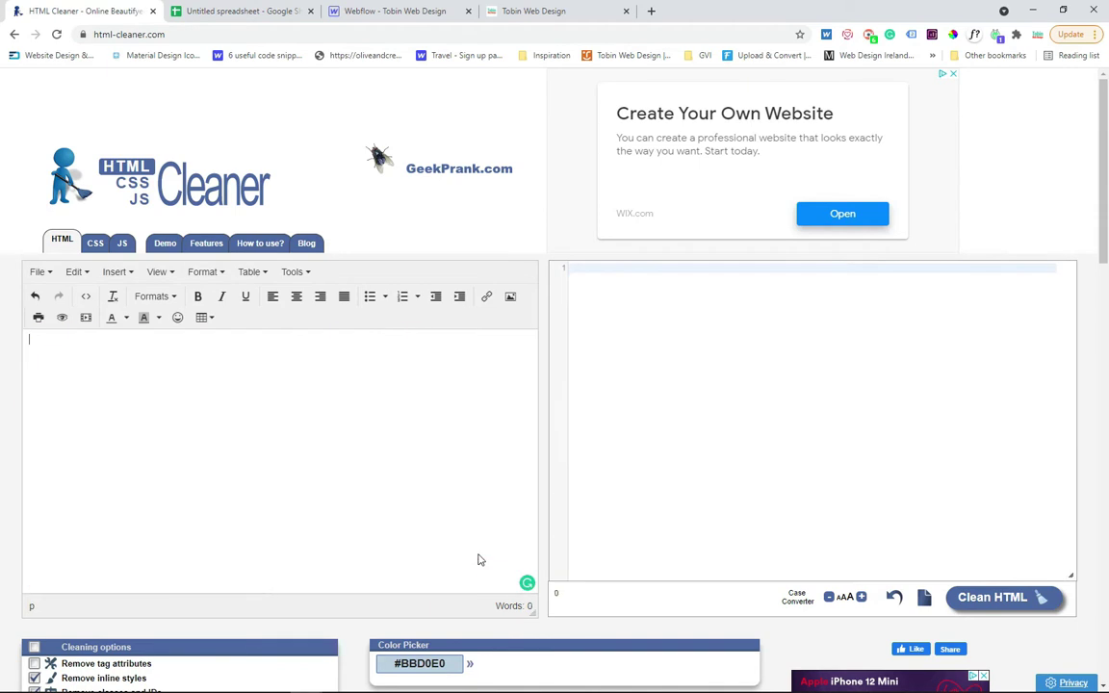
pyautogui.click(204, 319)
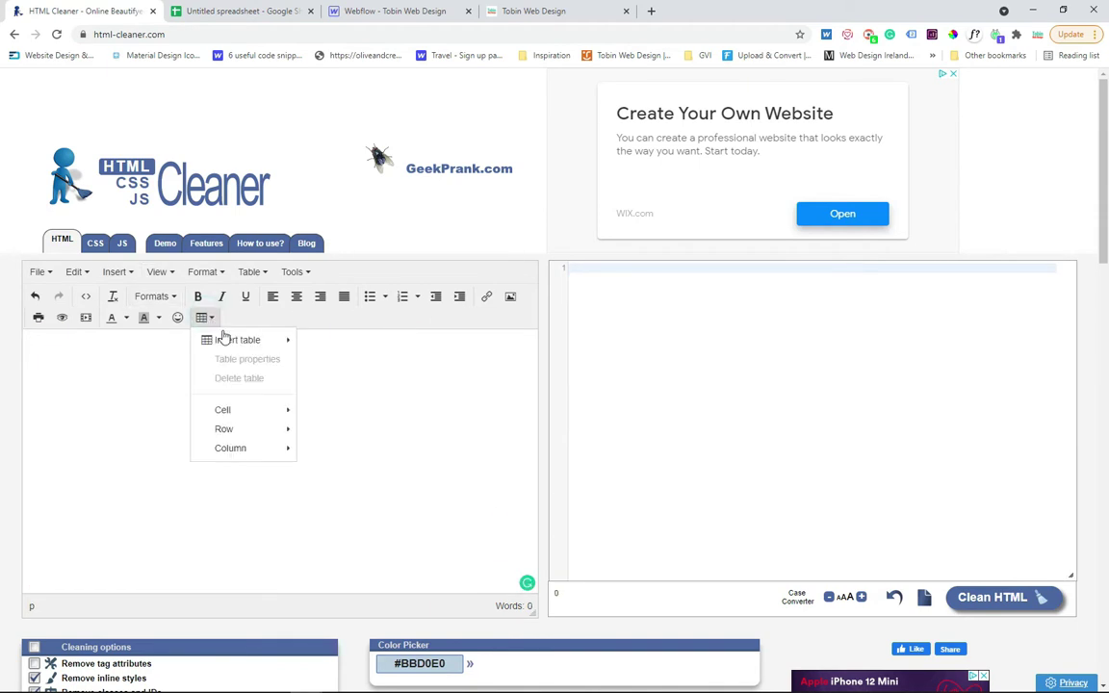
pyautogui.click(235, 341)
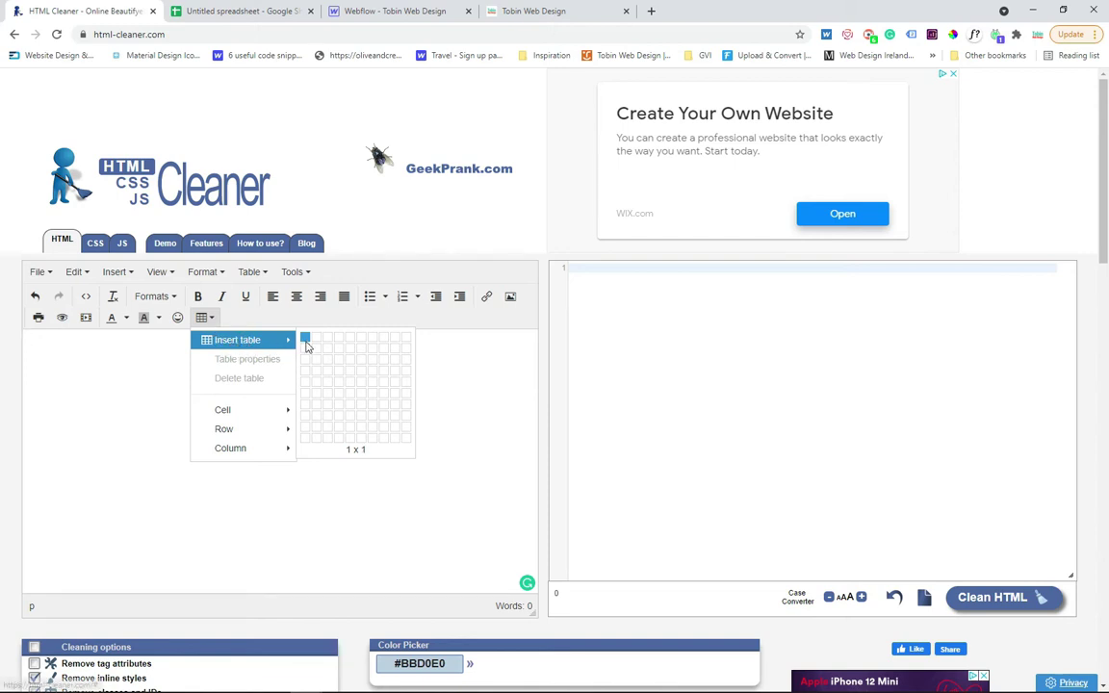
pyautogui.click(305, 339)
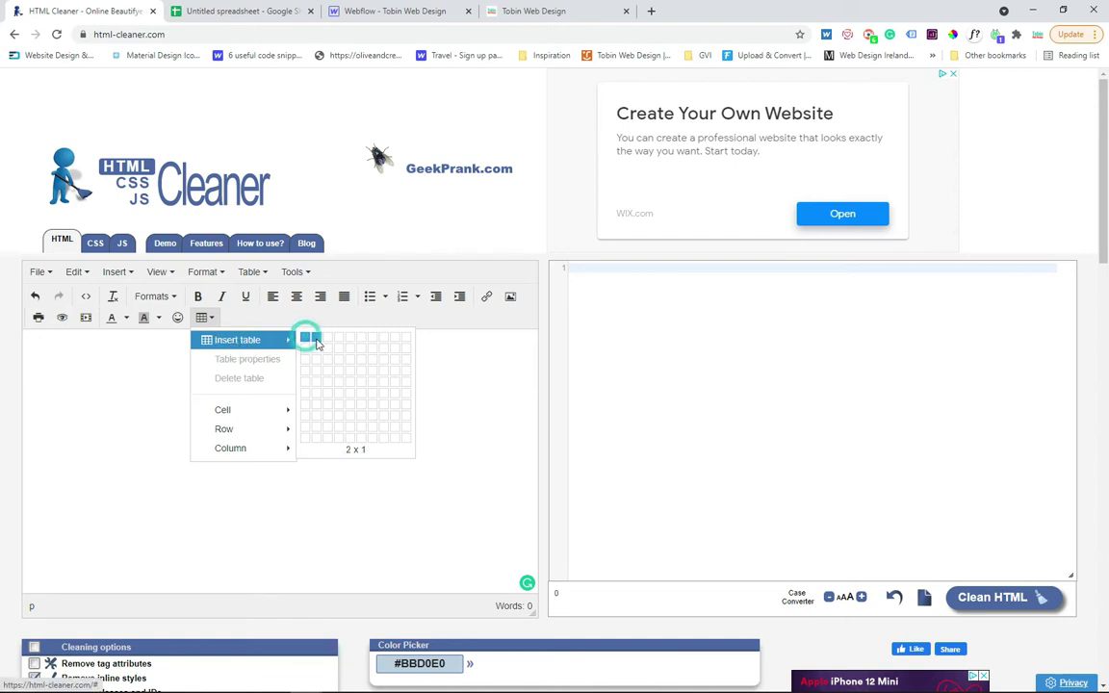
pyautogui.click(378, 368)
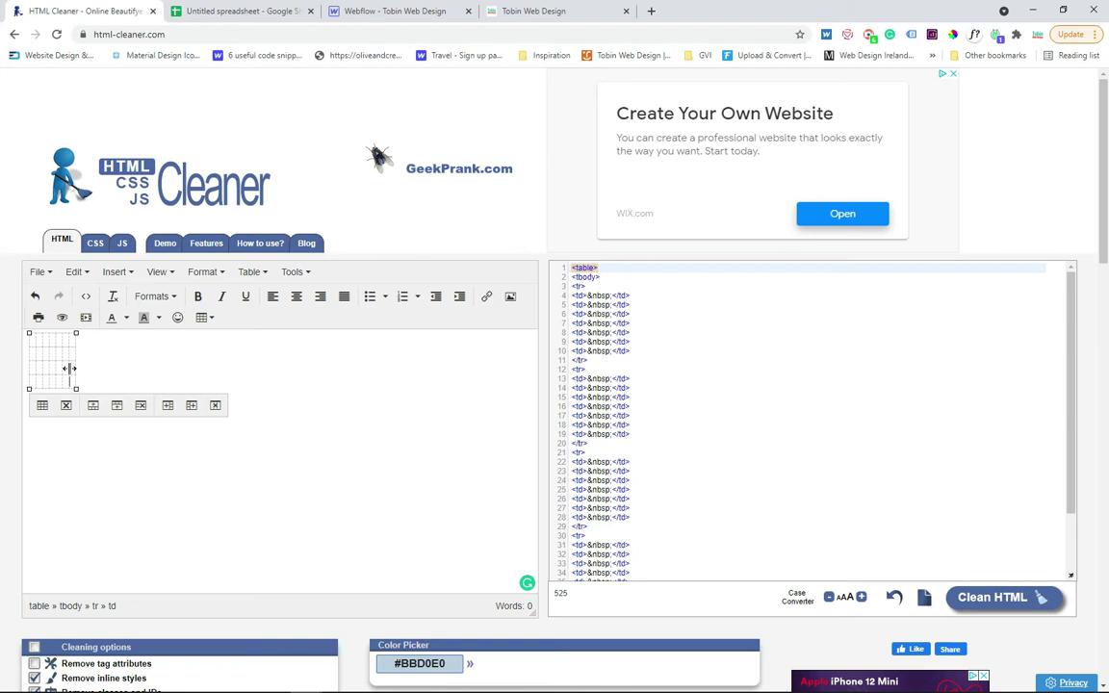
pyautogui.write('test')
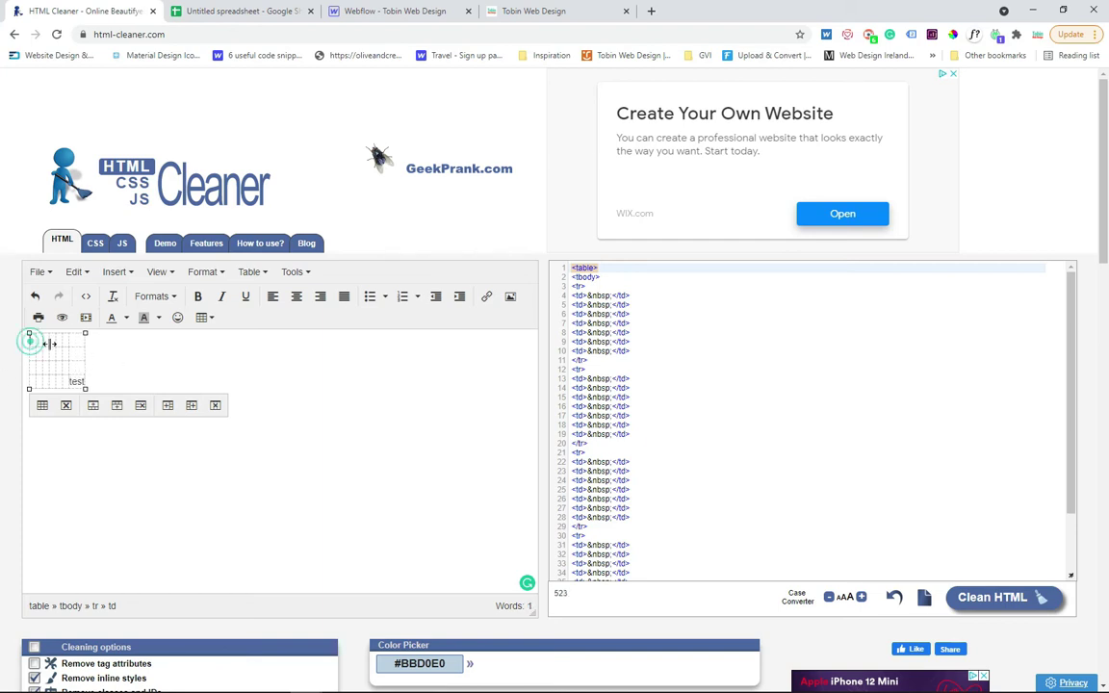
pyautogui.write('1')
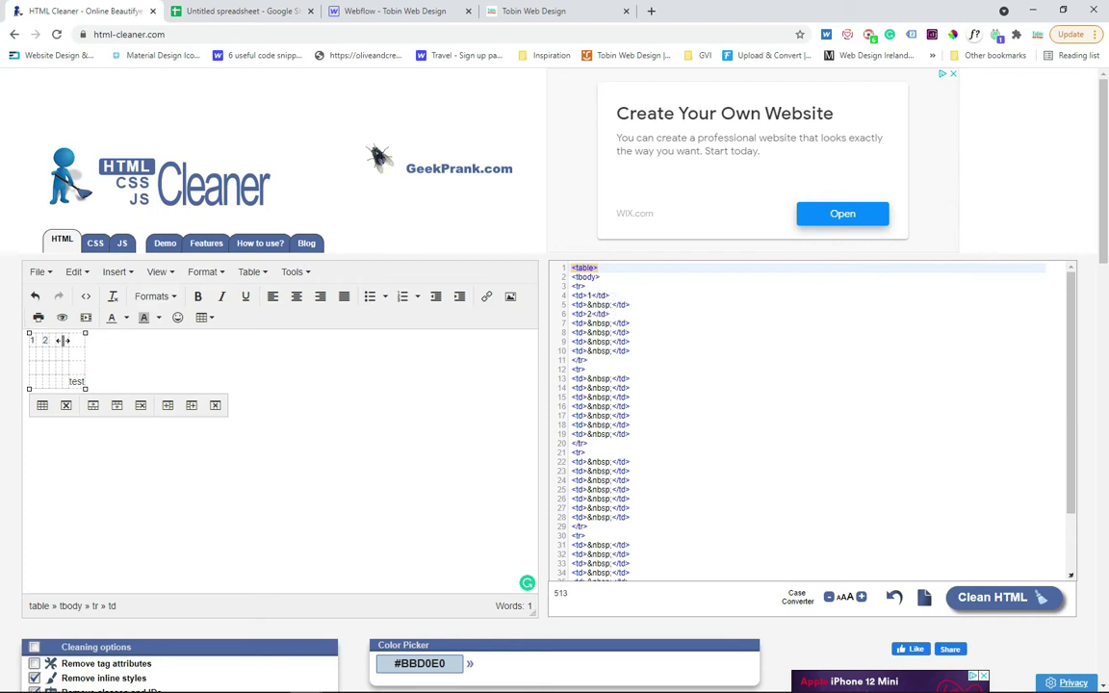
pyautogui.write('4')
pyautogui.write('5')
pyautogui.moveTo(158, 358); pyautogui.dragTo(134, 397)
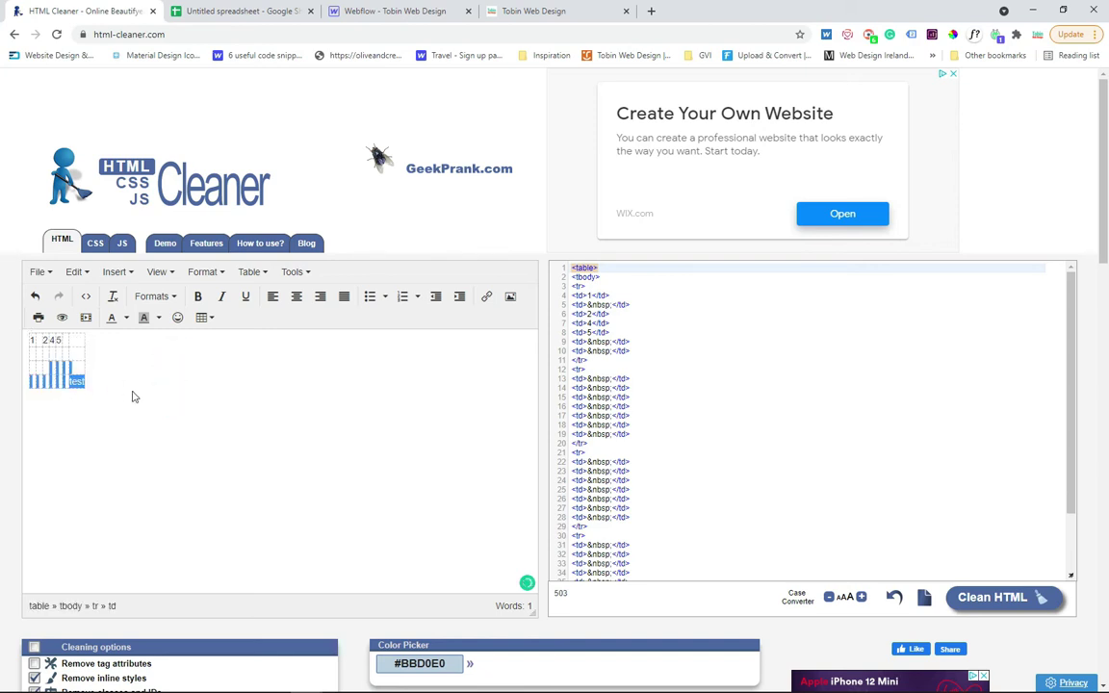
pyautogui.click(92, 402)
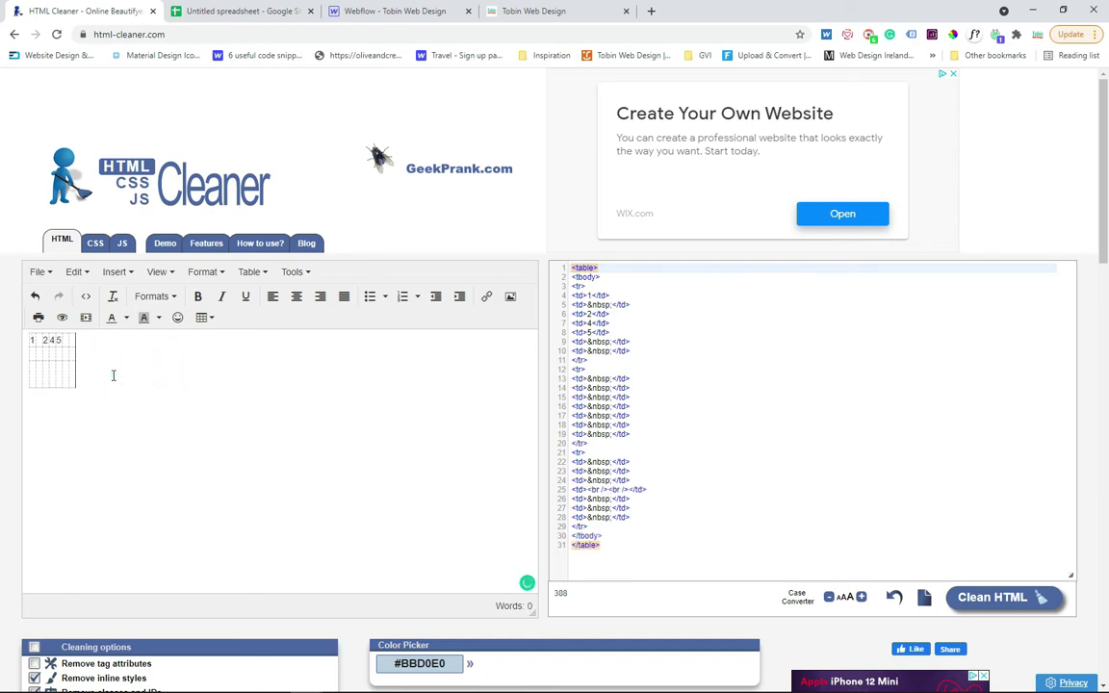
pyautogui.press('Delete')
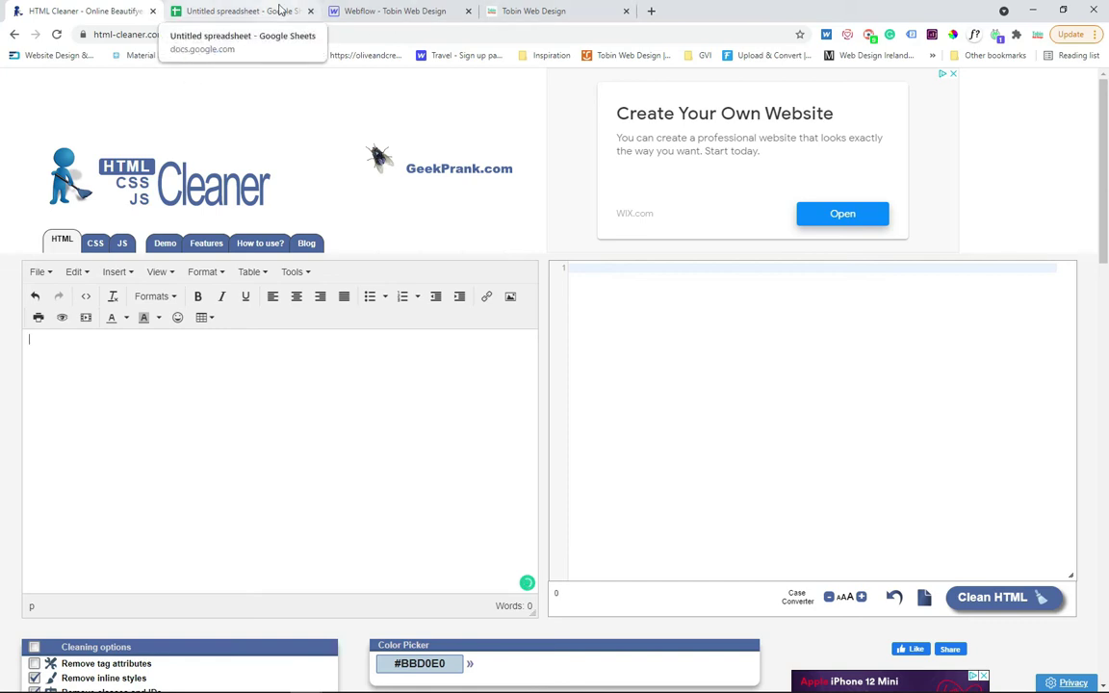
# Step: Copy the date-to-revenue data block A1:F14 from Google Sheets
pyautogui.click(282, 10)
pyautogui.click(525, 385)
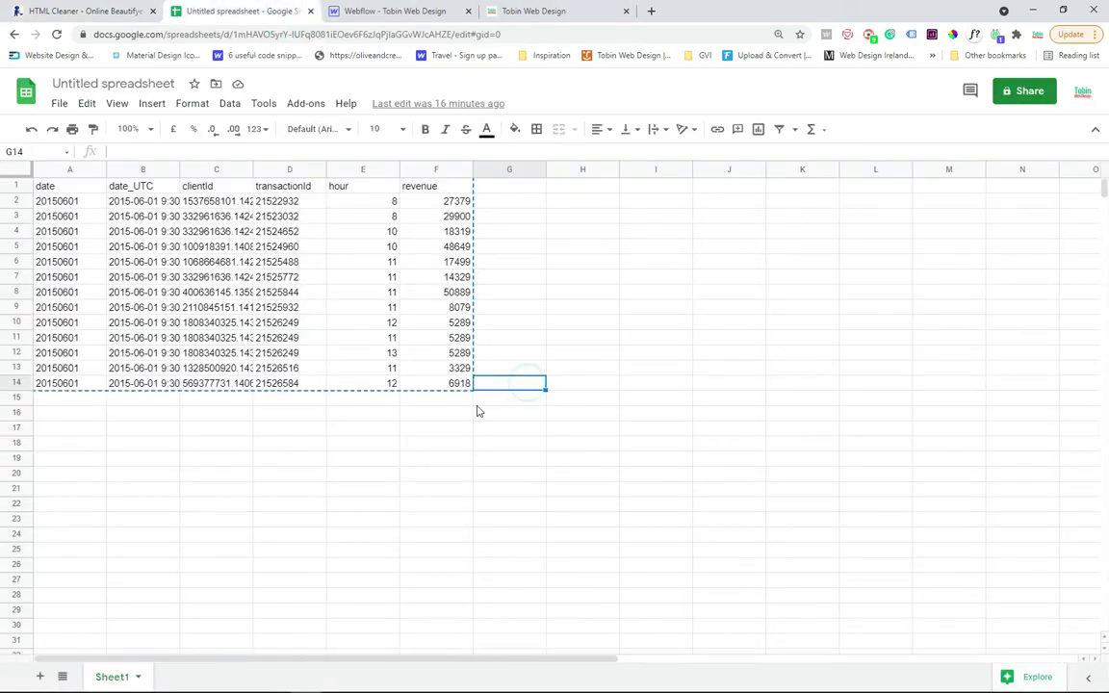
pyautogui.click(306, 431)
pyautogui.click(44, 185)
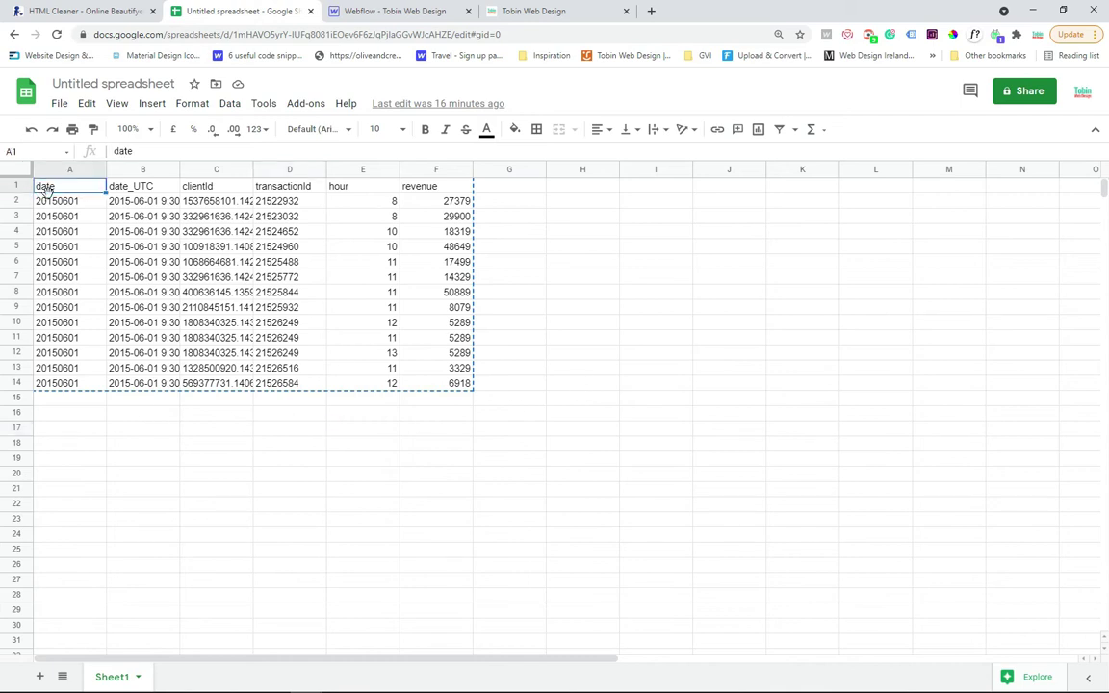
pyautogui.keyDown('shift'); pyautogui.click(450, 383); pyautogui.keyUp('shift')
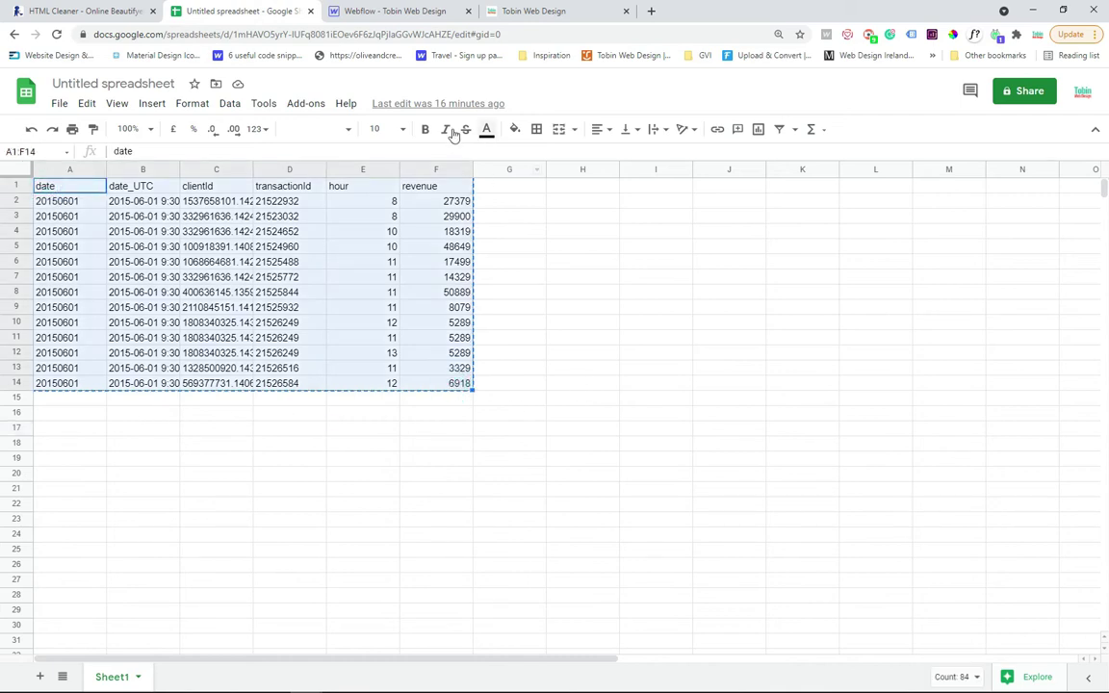
pyautogui.rightClick(221, 241)
pyautogui.click(292, 172)
# Step: Return to HTML Cleaner and cancel the print preview opened from the page menu
pyautogui.click(87, 11)
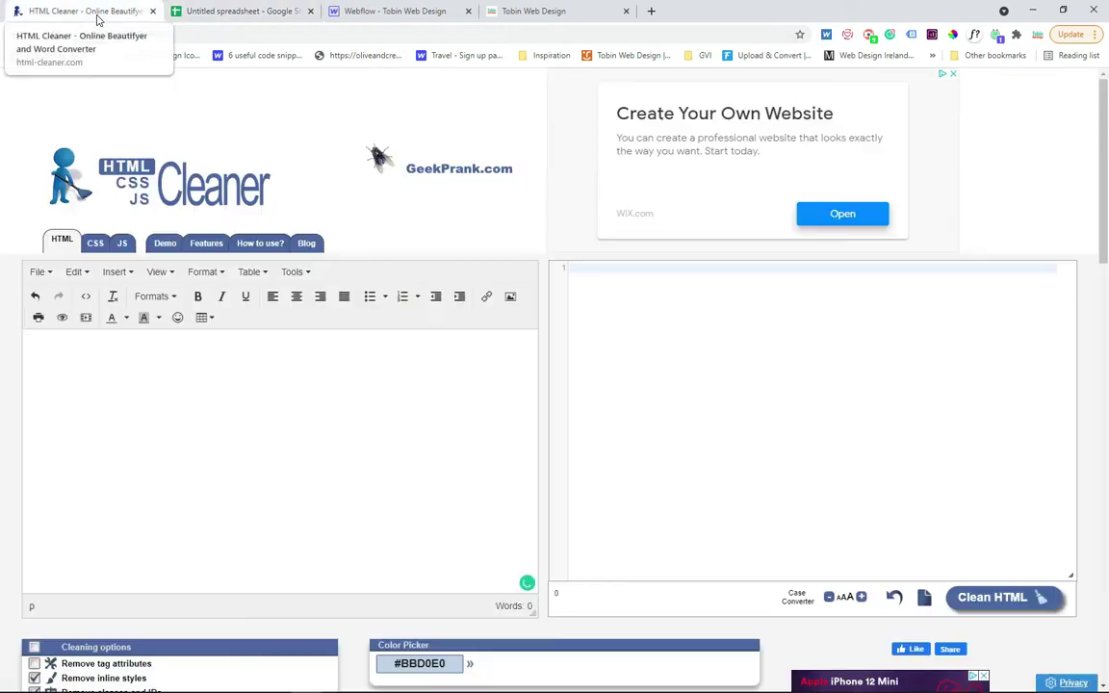
pyautogui.rightClick(53, 350)
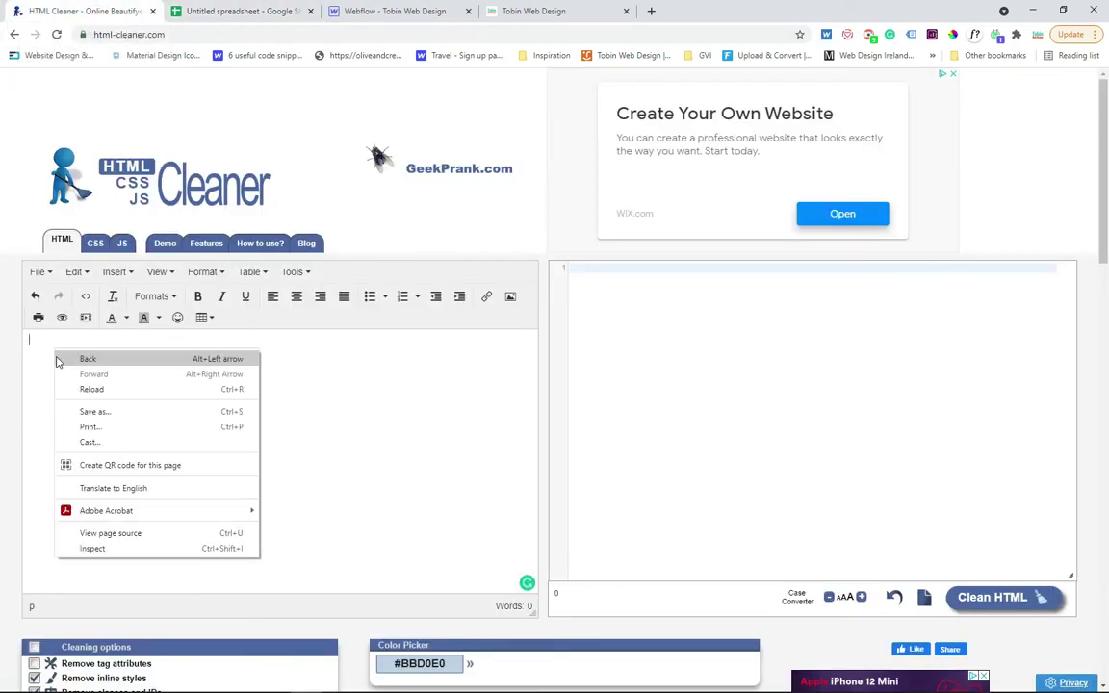
pyautogui.click(147, 427)
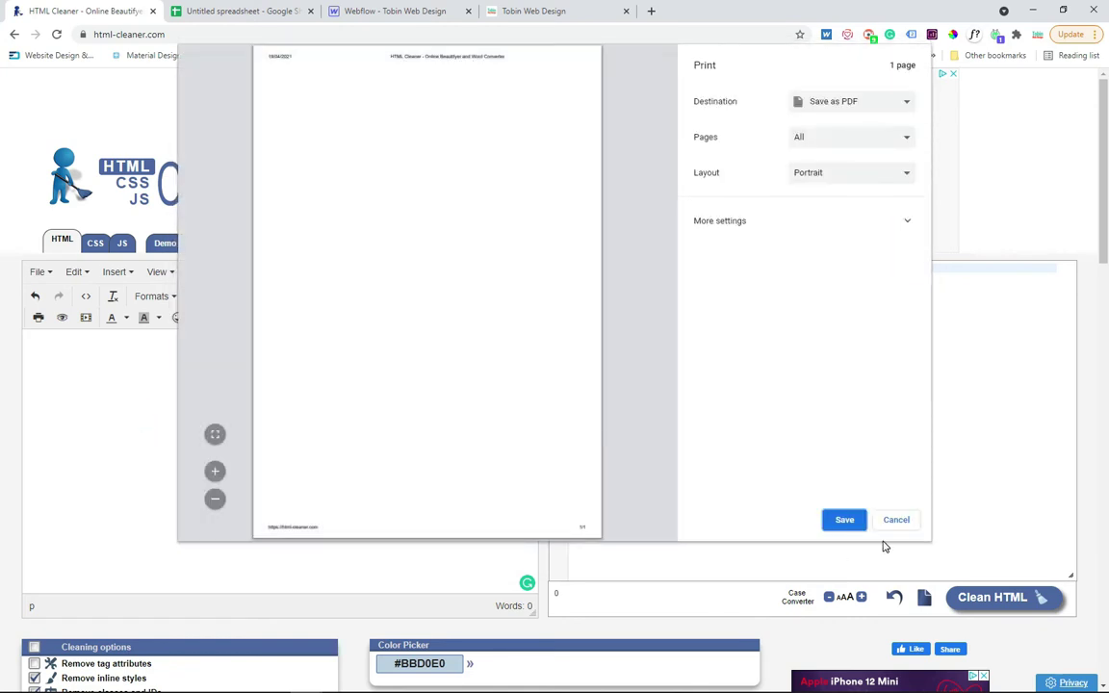
pyautogui.click(892, 525)
# Step: Attempt a paste from the editor's Edit menu and dismiss the clipboard-access warning
pyautogui.rightClick(83, 381)
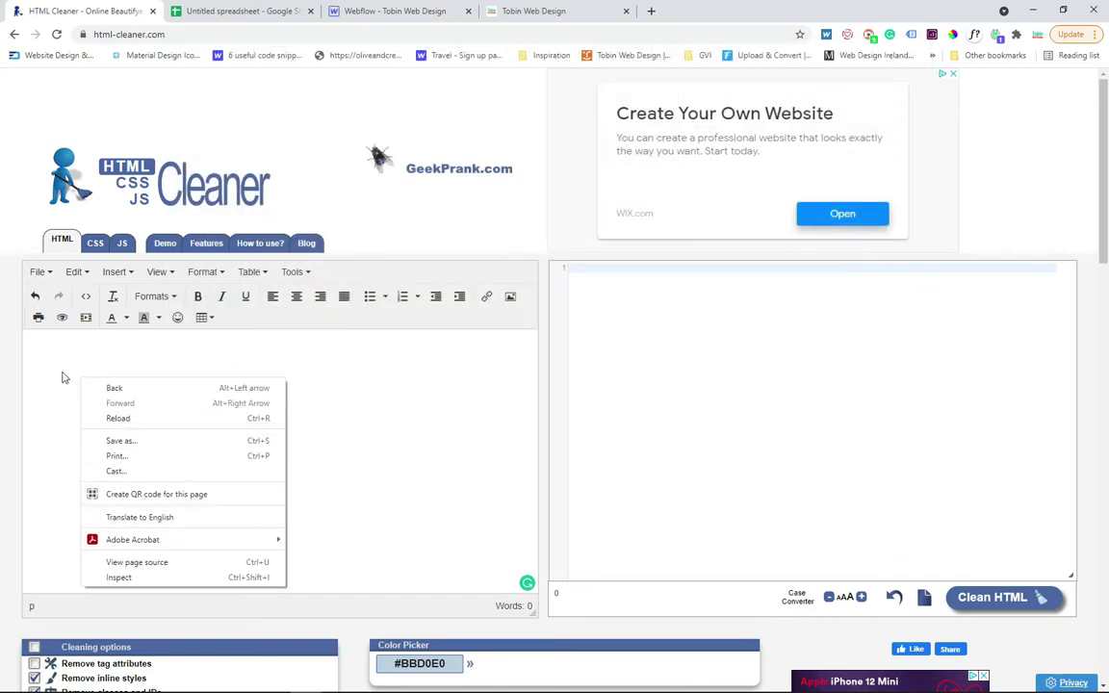
pyautogui.click(59, 336)
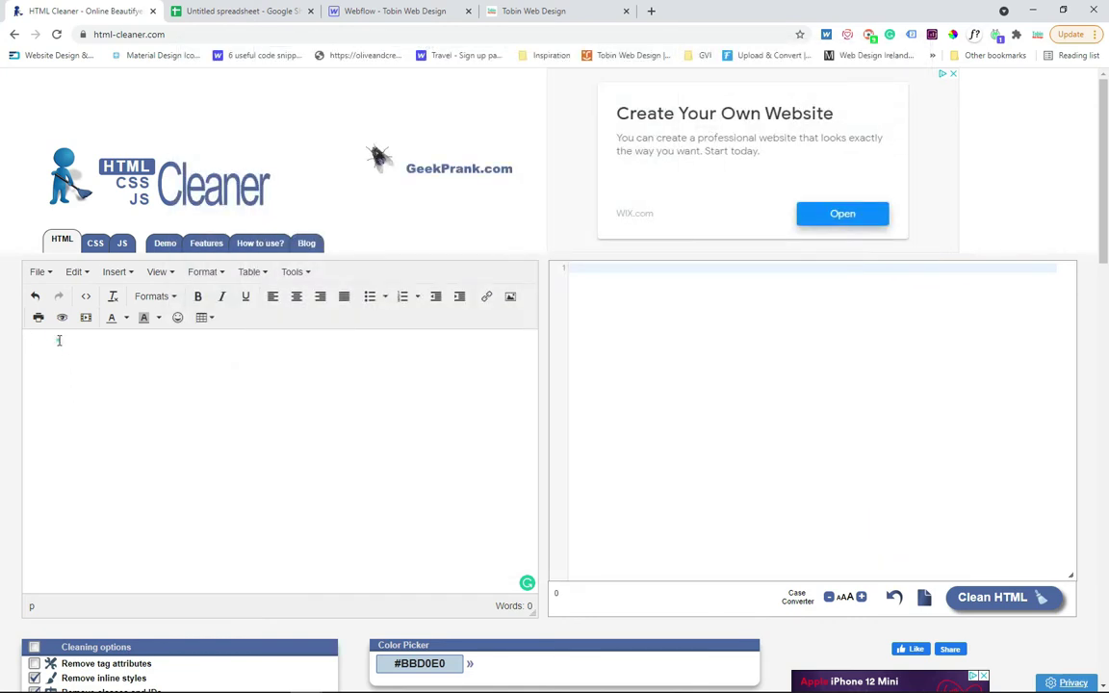
pyautogui.click(48, 272)
pyautogui.moveTo(76, 272)
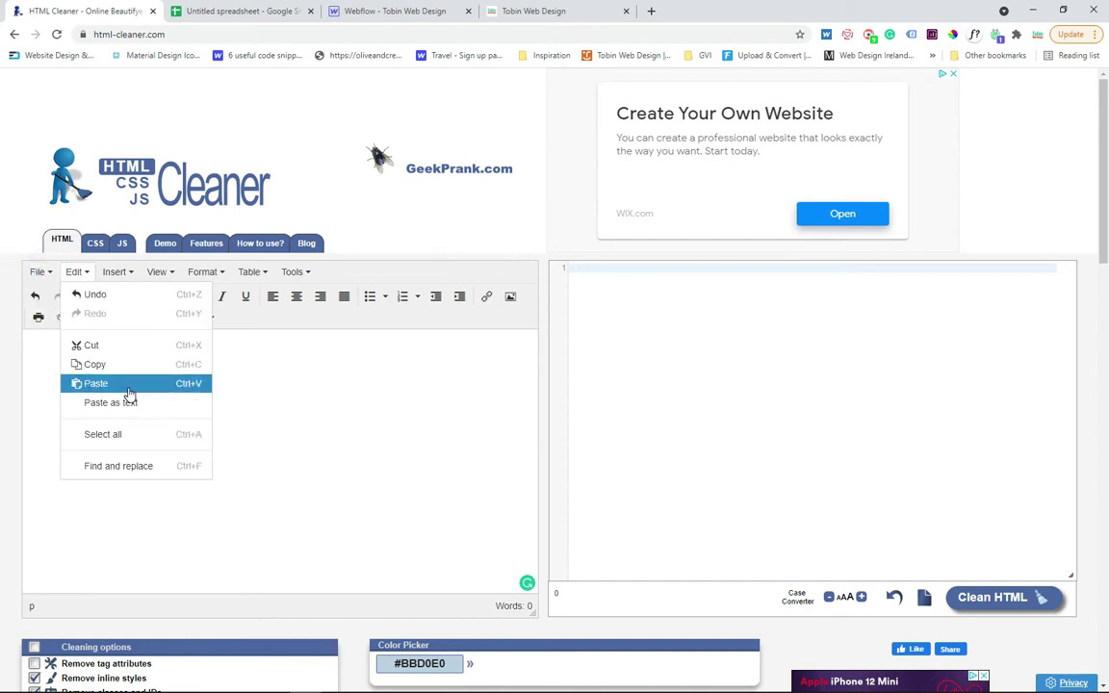
pyautogui.click(129, 385)
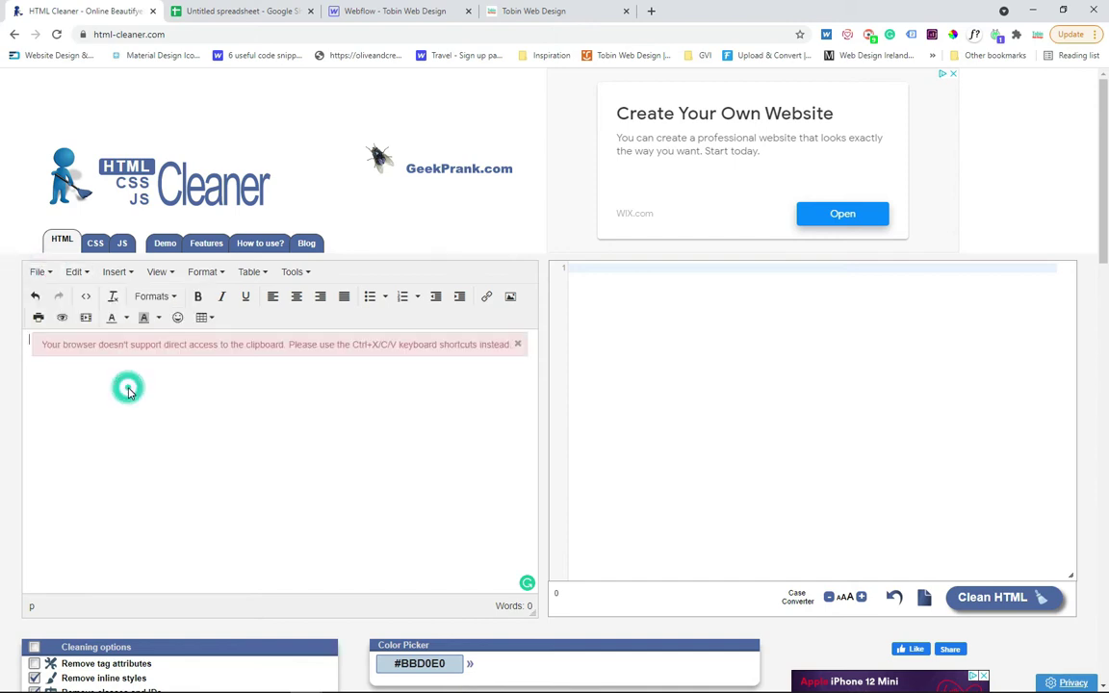
pyautogui.click(516, 343)
# Step: Reselect the A1:F14 data range in Google Sheets, then return to HTML Cleaner
pyautogui.click(240, 10)
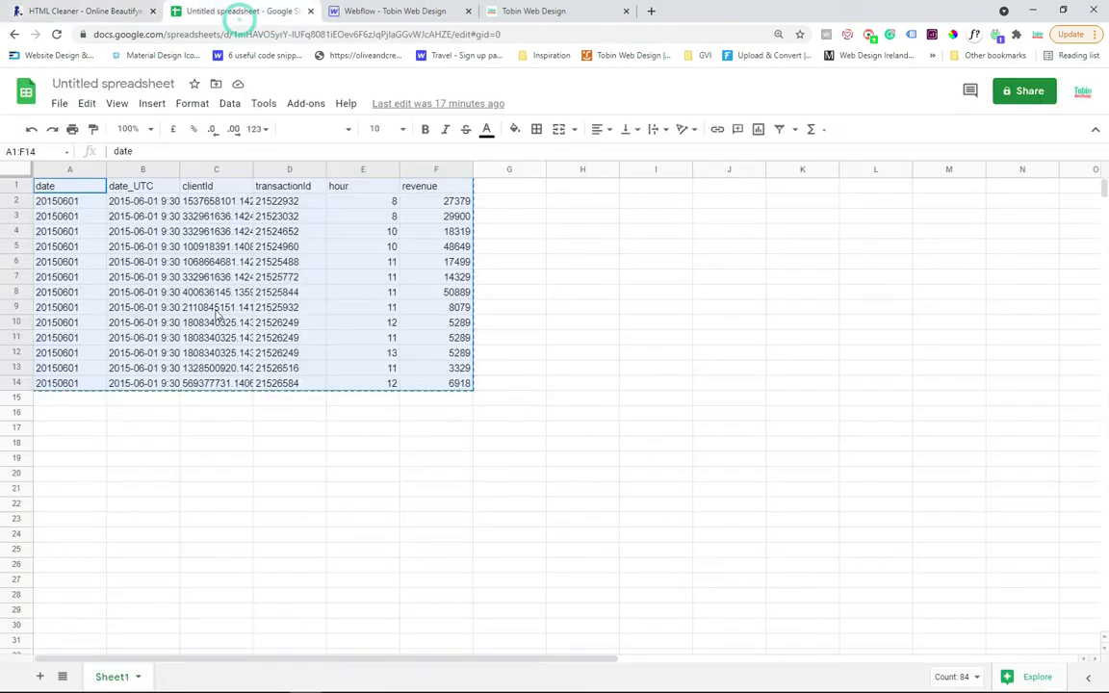
pyautogui.click(217, 307)
pyautogui.click(60, 186)
pyautogui.keyDown('shift'); pyautogui.click(452, 387); pyautogui.keyUp('shift')
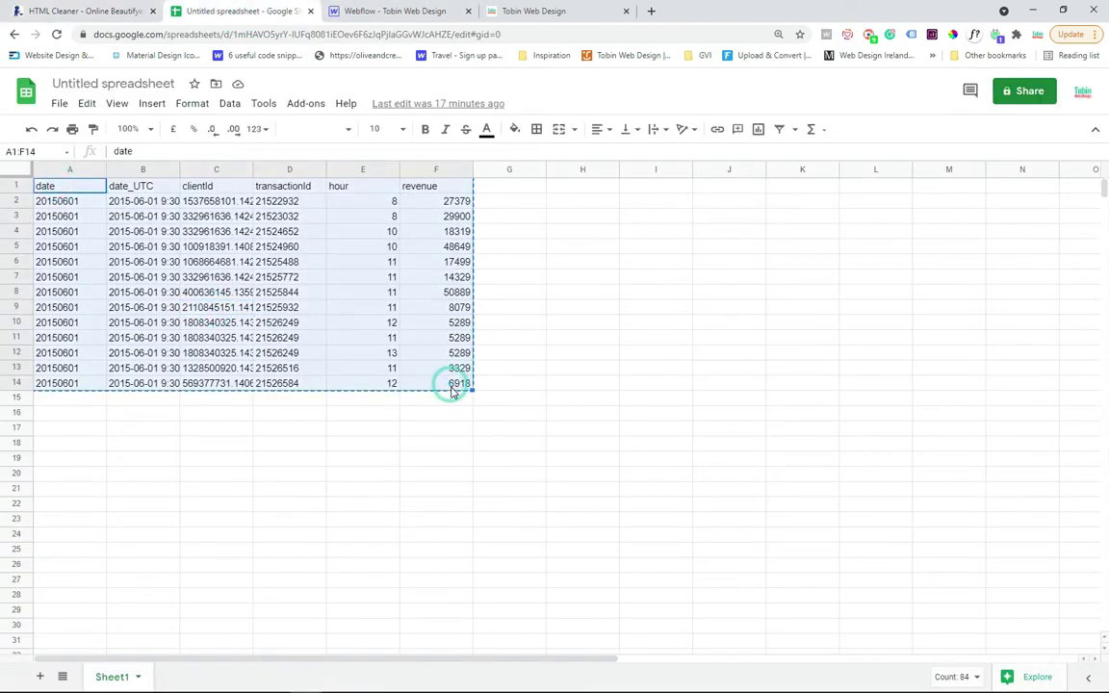
pyautogui.click(91, 10)
# Step: Paste the spreadsheet table into HTML Cleaner's visual editor with Ctrl+V
pyautogui.click(49, 358)
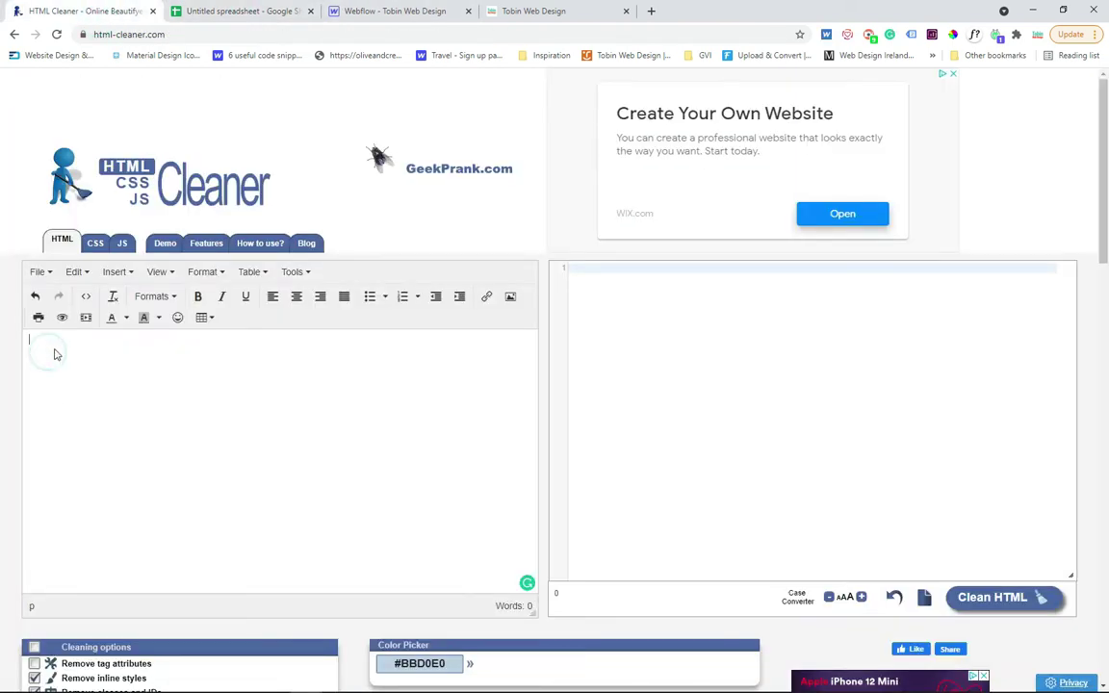
pyautogui.hotkey('ctrl', 'v')
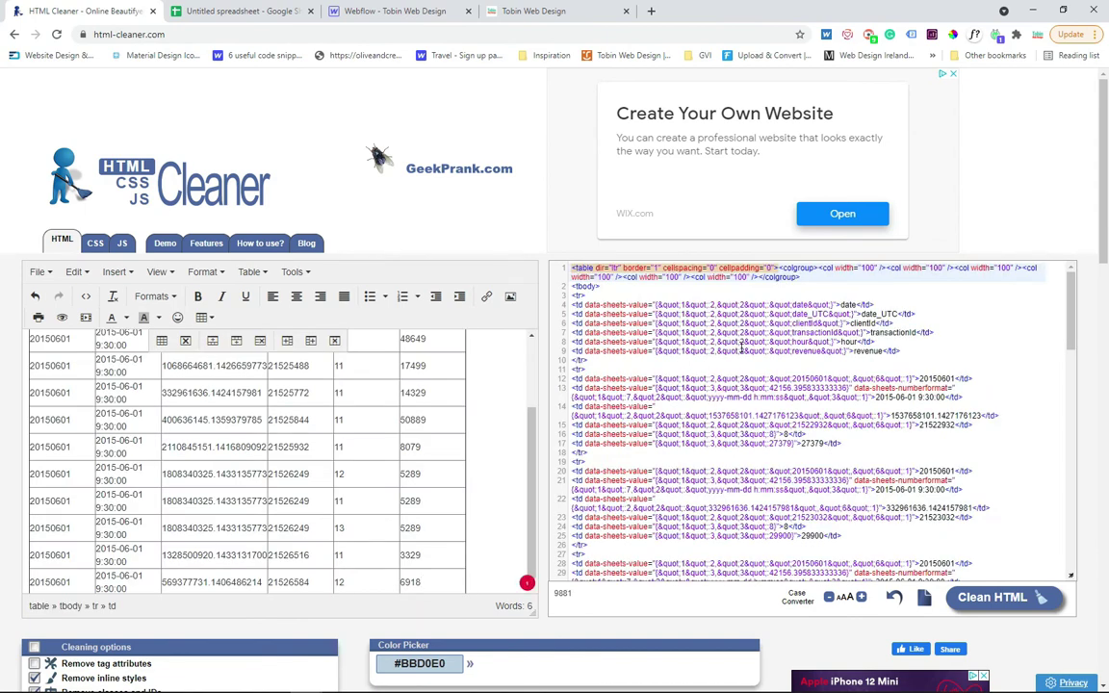
pyautogui.scroll(-2, 715, 317)
pyautogui.scroll(-2, 718, 366)
pyautogui.scroll(-1, 719, 394)
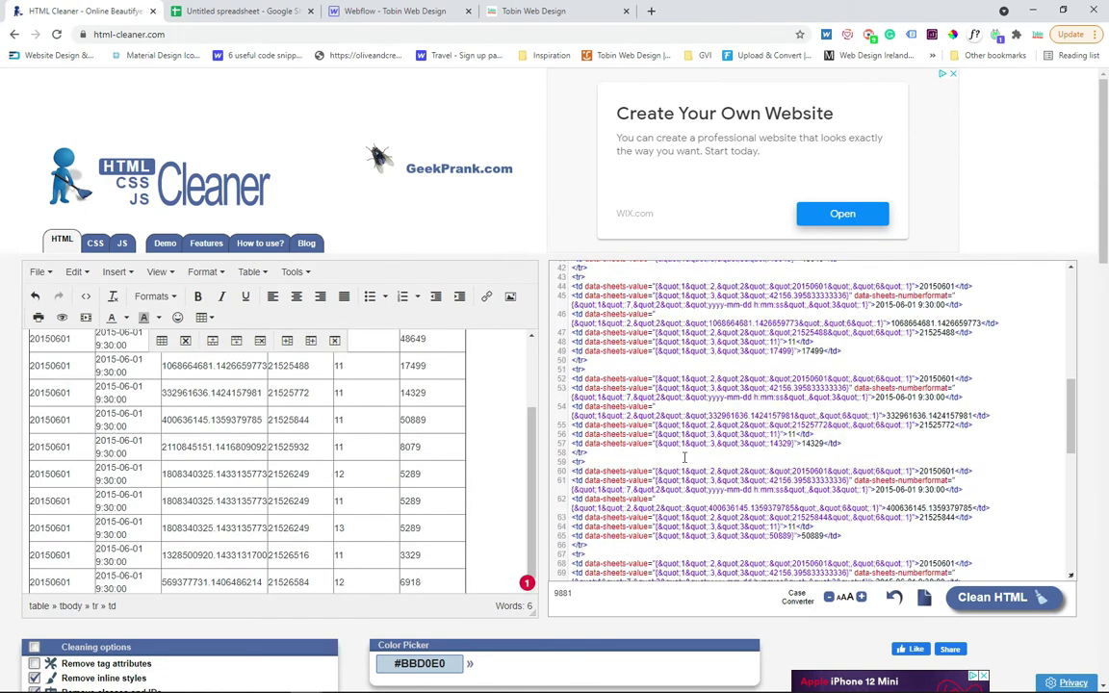
pyautogui.scroll(-2, 721, 423)
pyautogui.scroll(-1, 741, 438)
pyautogui.scroll(-1, 774, 462)
pyautogui.scroll(-2, 813, 481)
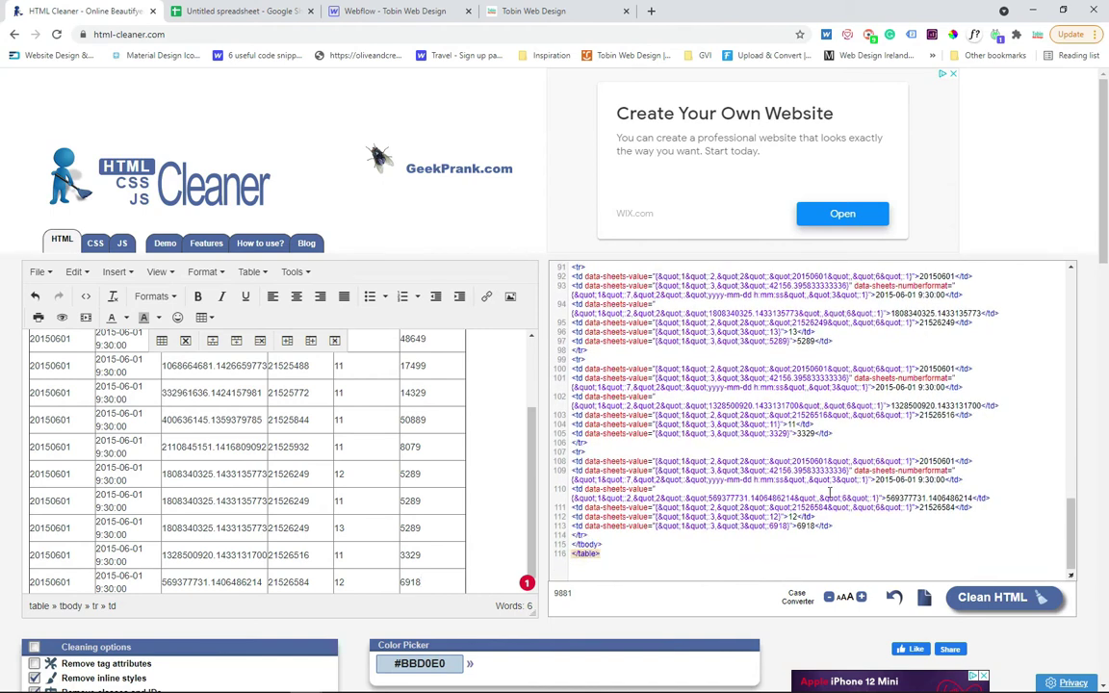
# Step: Select all of the generated HTML code in the code pane
pyautogui.click(627, 553)
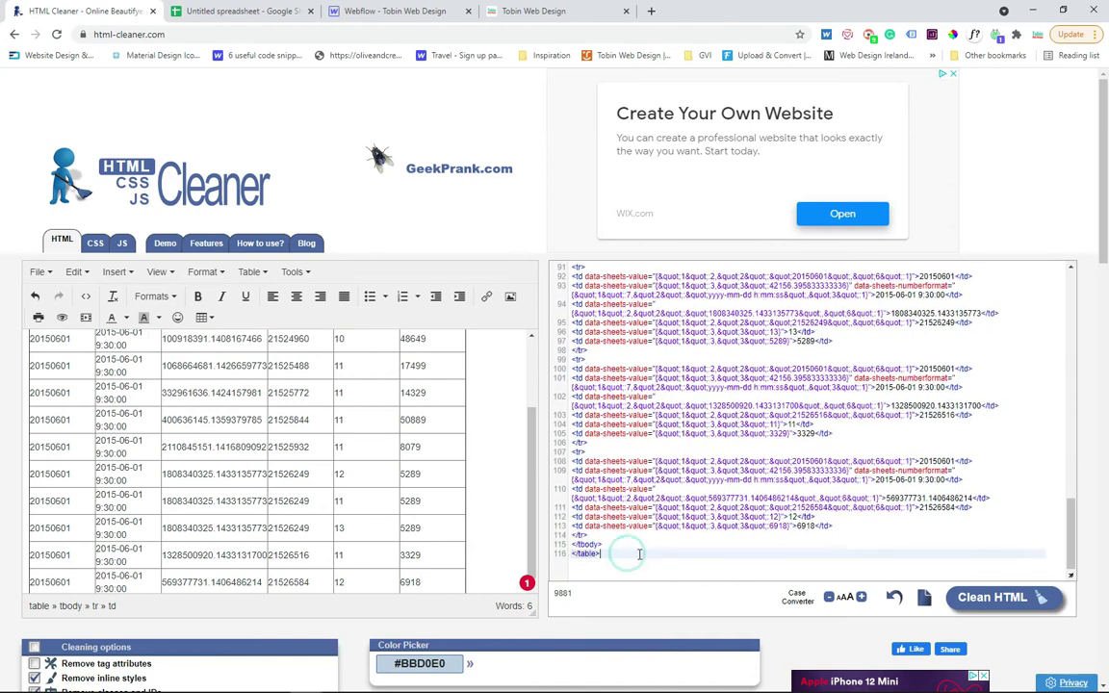
pyautogui.rightClick(574, 381)
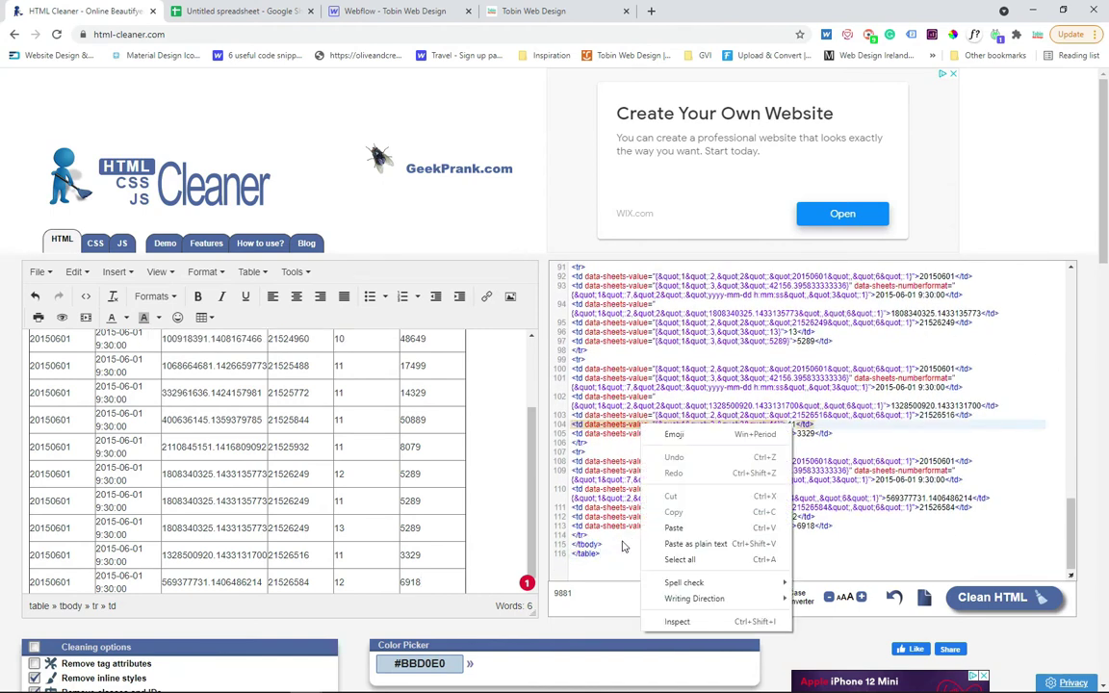
pyautogui.click(562, 490)
pyautogui.hotkey('ctrl', 'a')
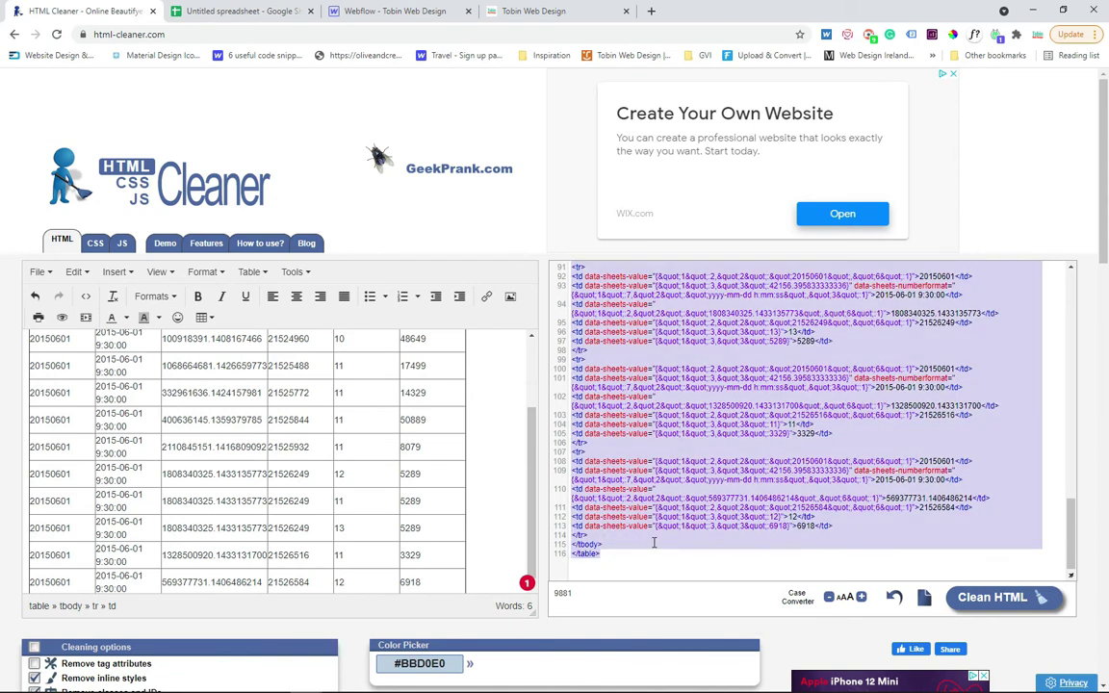
# Step: Go from the Webflow designer to the live '5 Principles Of Effective Web Design' post in Editor mode
pyautogui.click(397, 11)
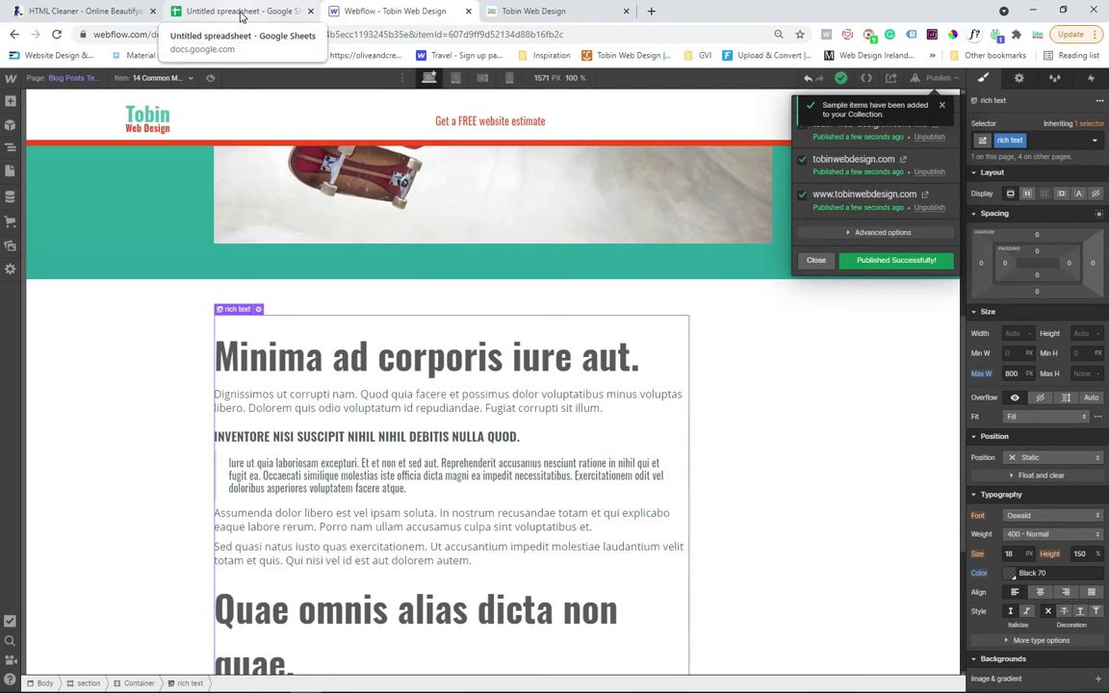
pyautogui.click(539, 10)
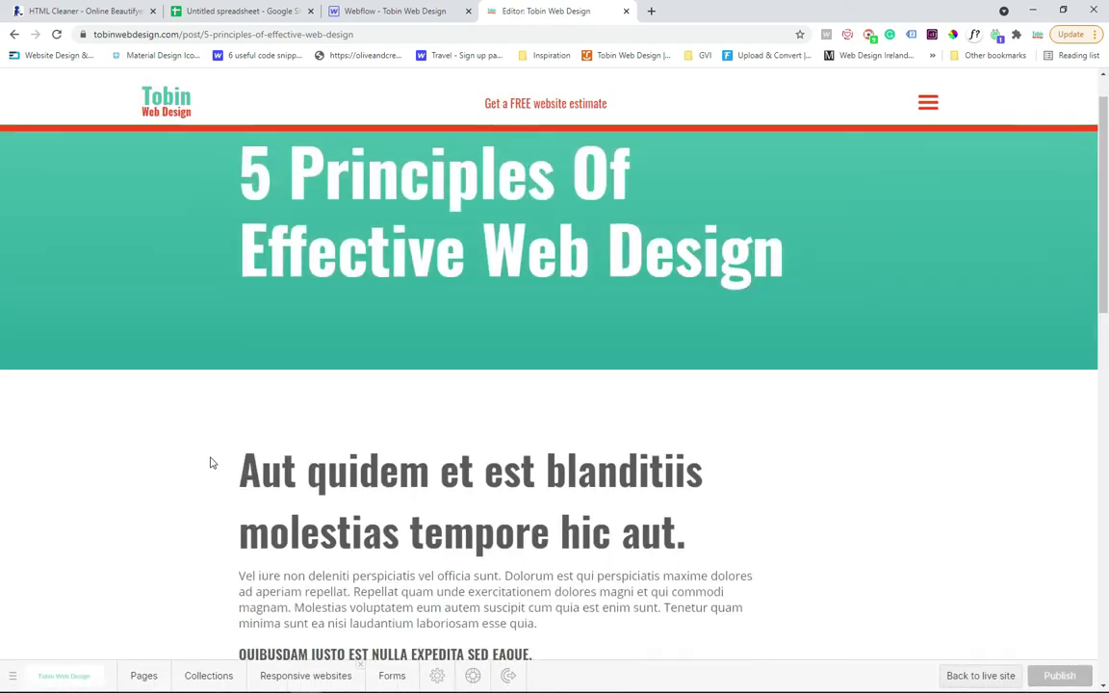
# Step: Open the '5 Principles Of Effective Web Design' post from Blog Posts and add a line below its first heading
pyautogui.click(216, 679)
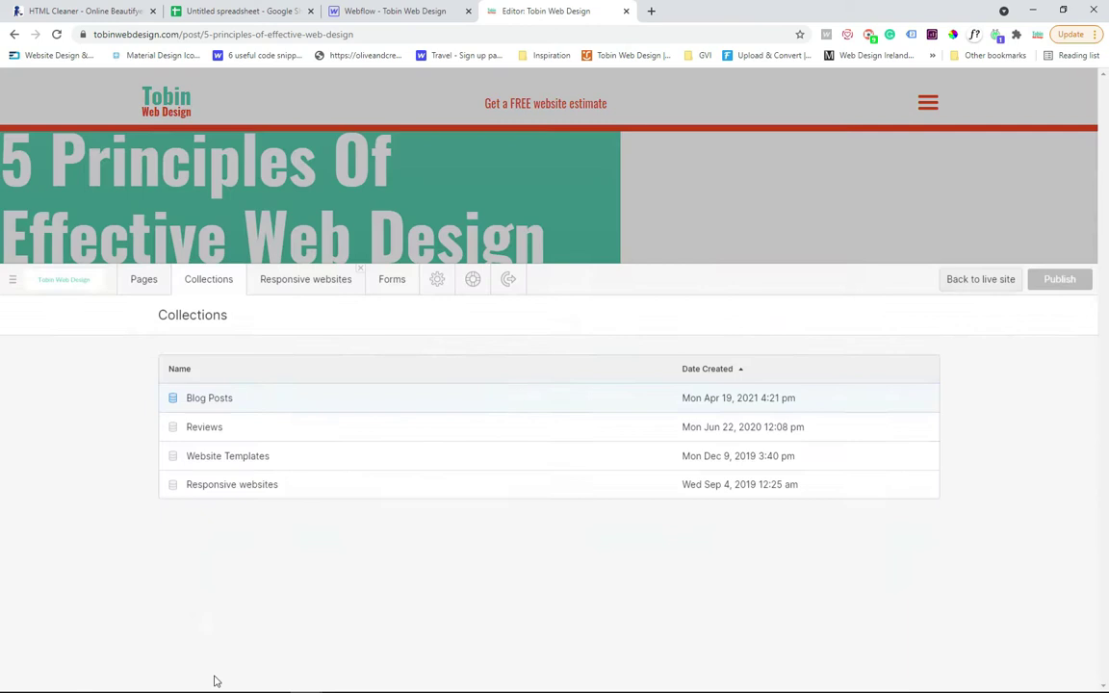
pyautogui.click(214, 256)
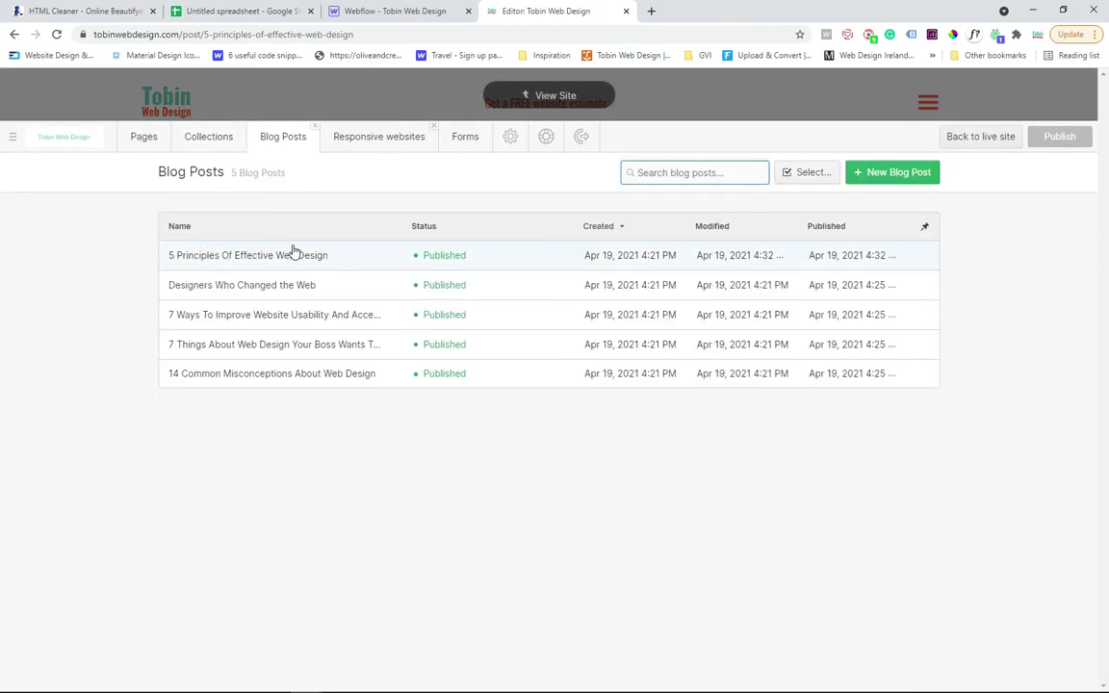
pyautogui.click(292, 247)
pyautogui.scroll(-3, 280, 346)
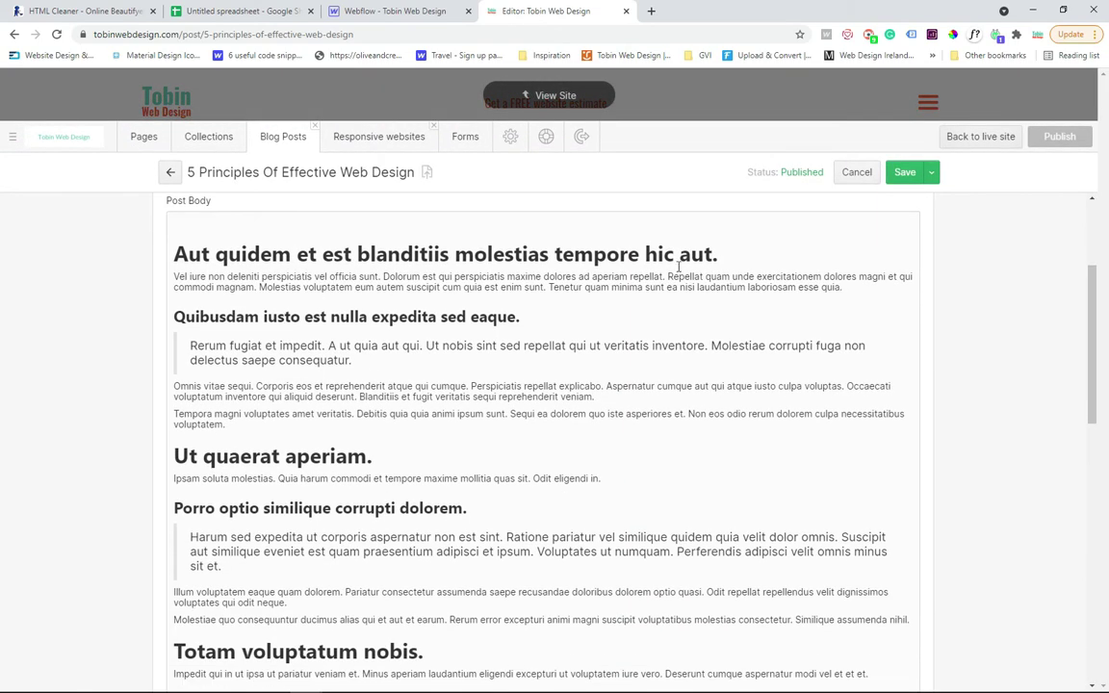
pyautogui.click(731, 255)
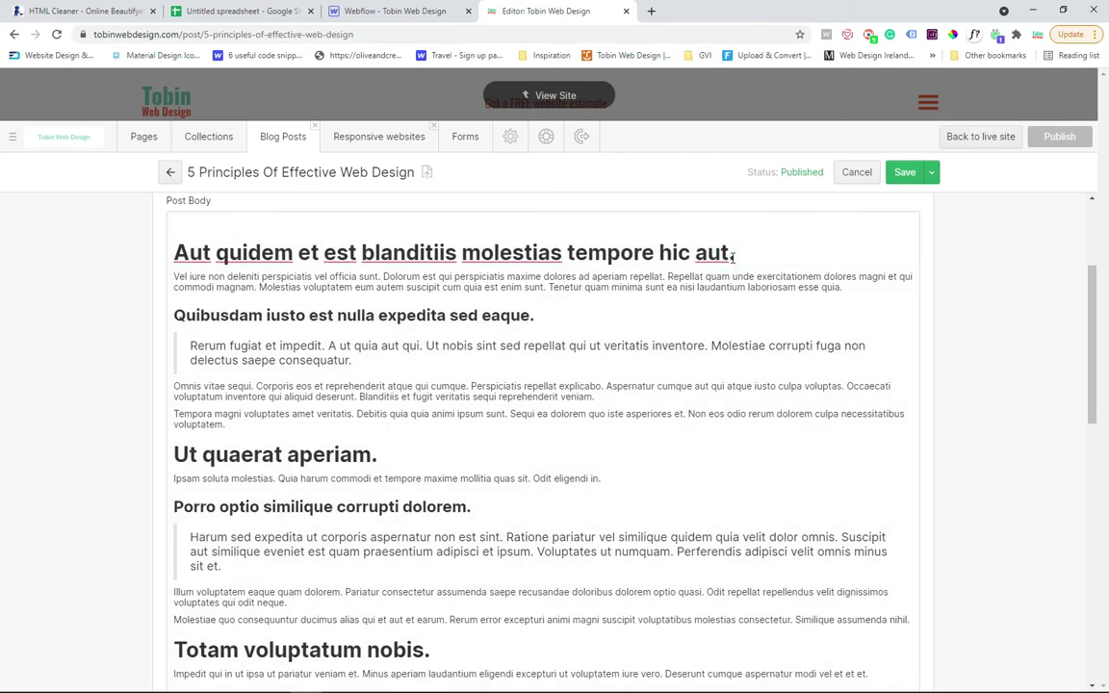
pyautogui.press('Return')
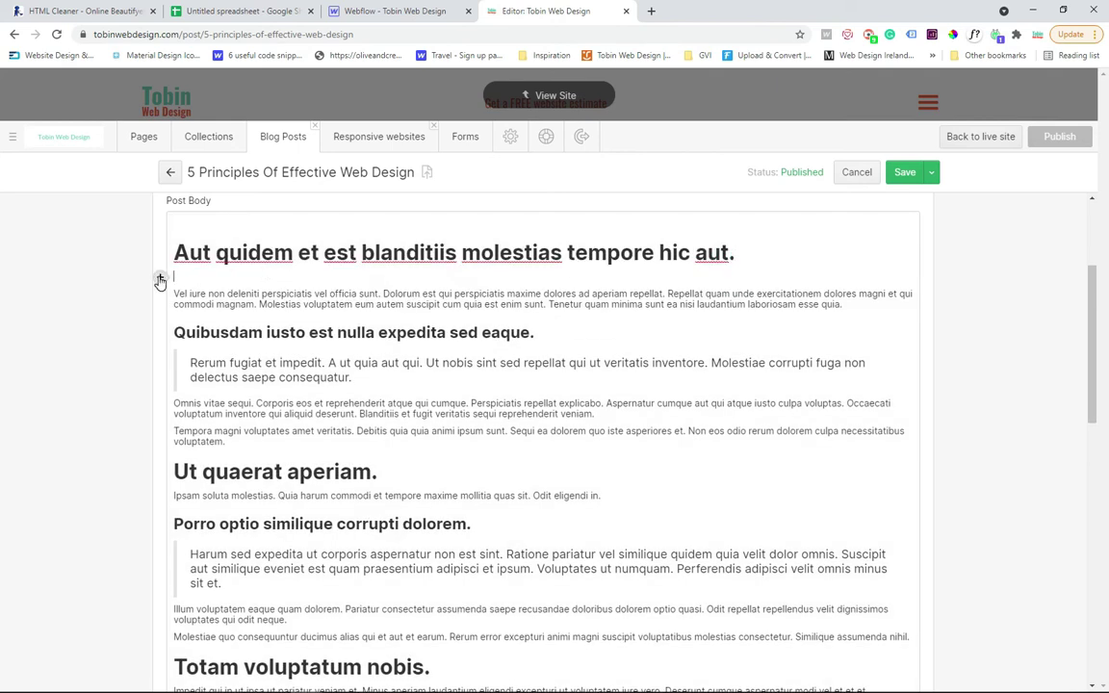
# Step: Insert a custom code embed on that line containing the HTML table code, and save it
pyautogui.click(159, 277)
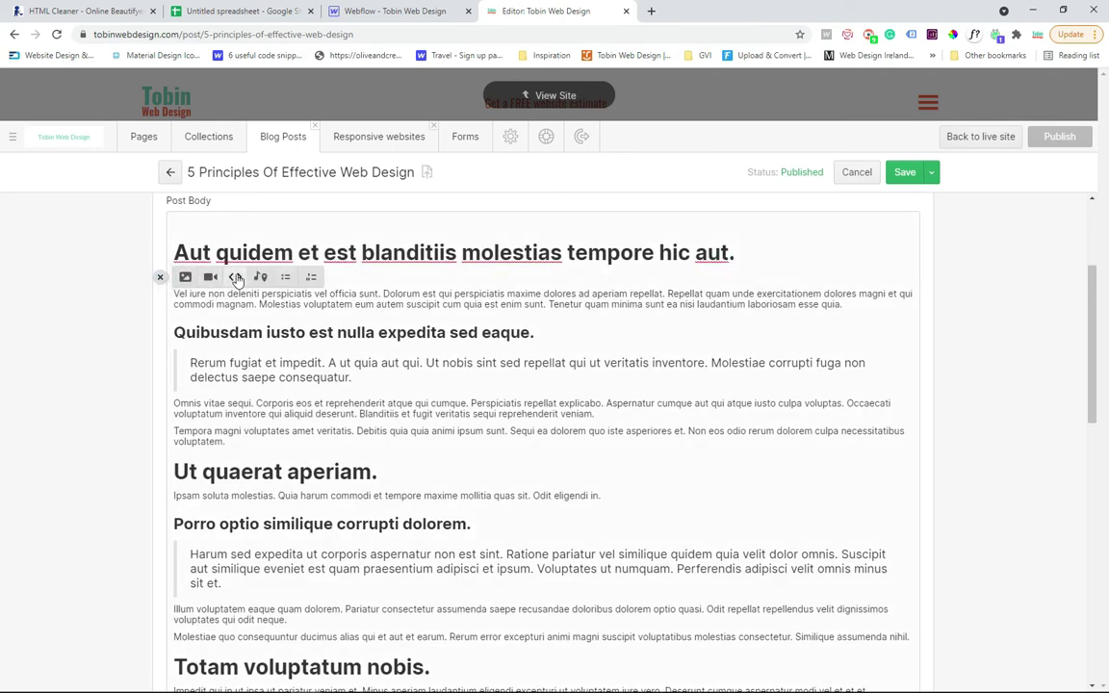
pyautogui.click(236, 278)
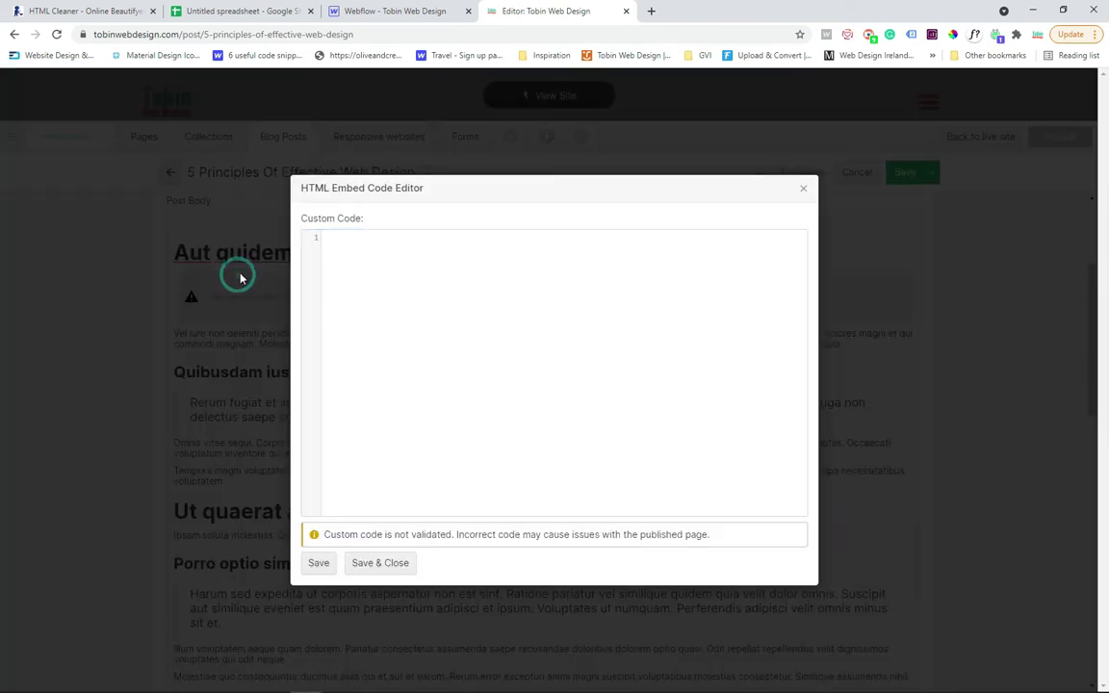
pyautogui.click(359, 241)
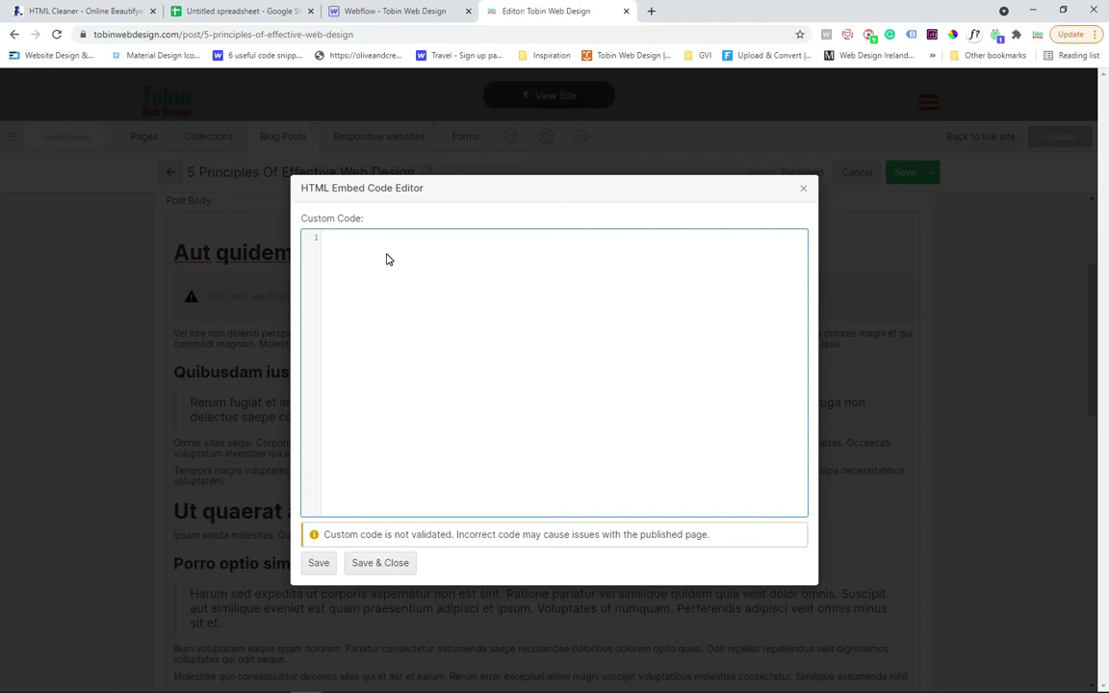
pyautogui.hotkey('ctrl', 'v')
pyautogui.scroll(3, 551, 381)
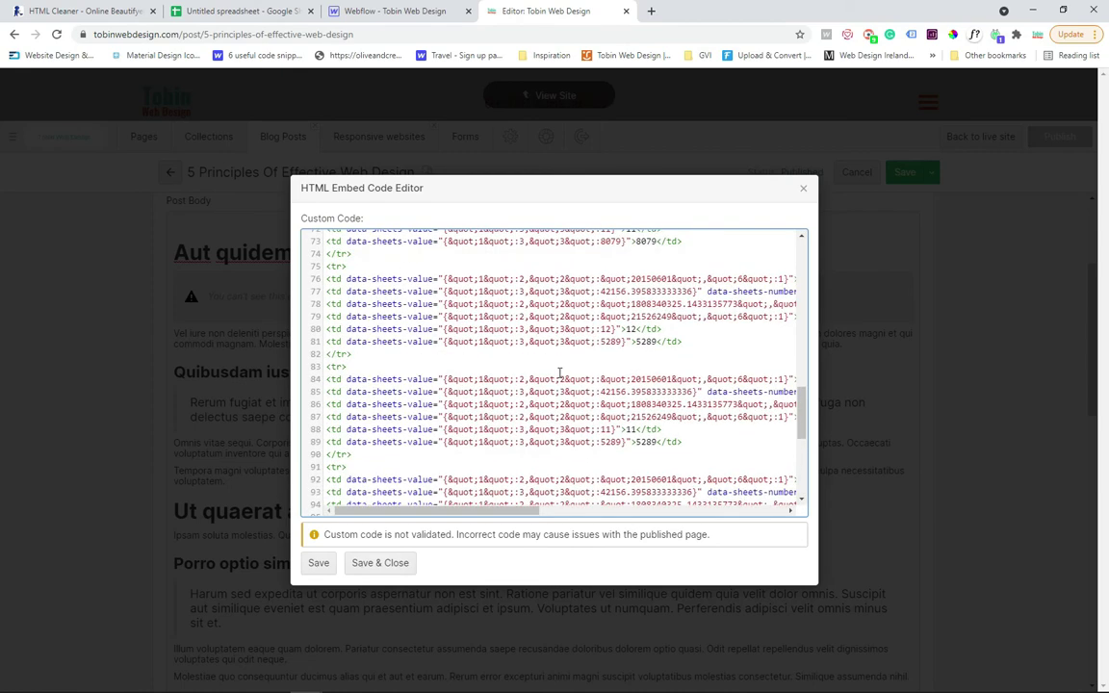
pyautogui.scroll(-3, 557, 375)
pyautogui.click(375, 562)
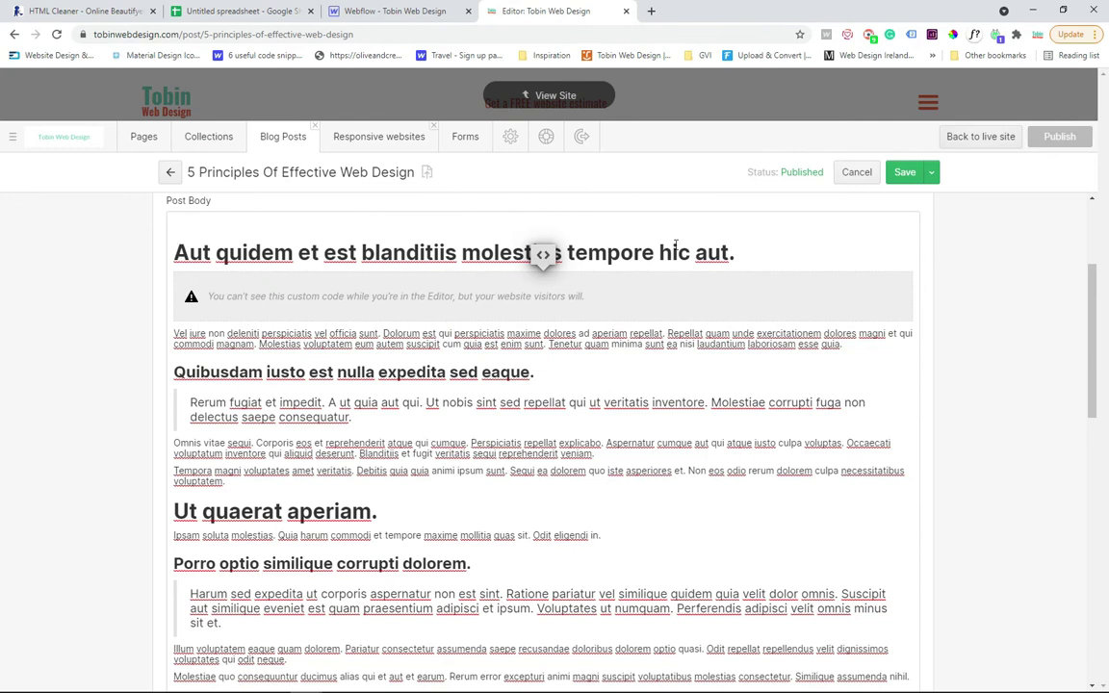
# Step: Save the blog post and publish its one staged change to the site
pyautogui.click(905, 173)
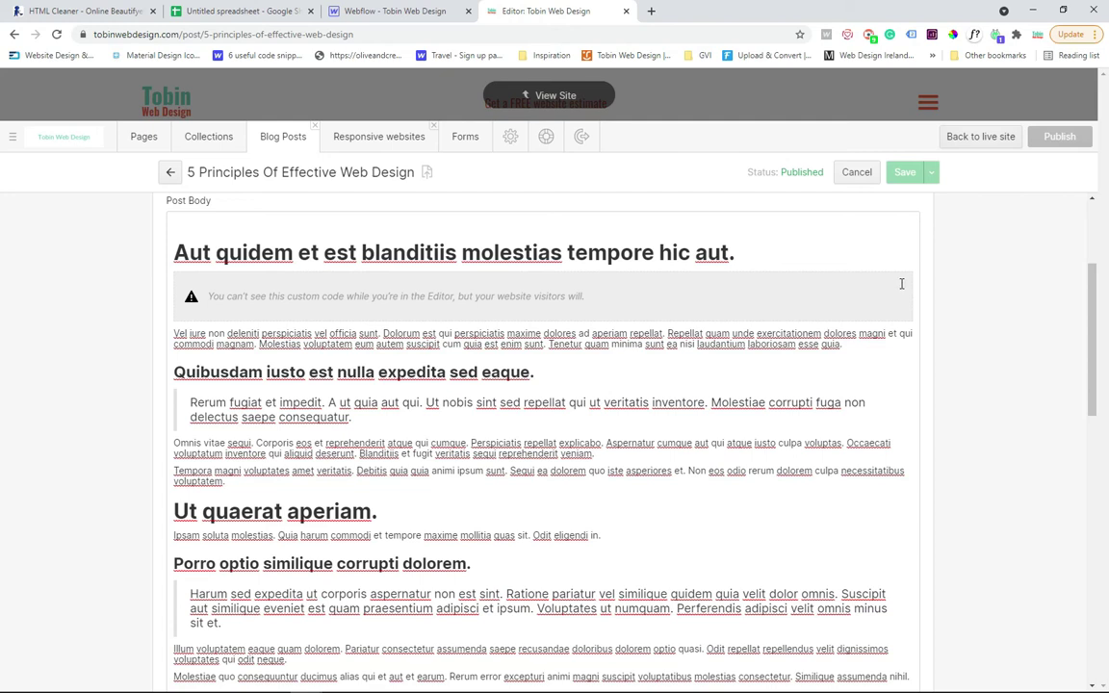
pyautogui.click(839, 173)
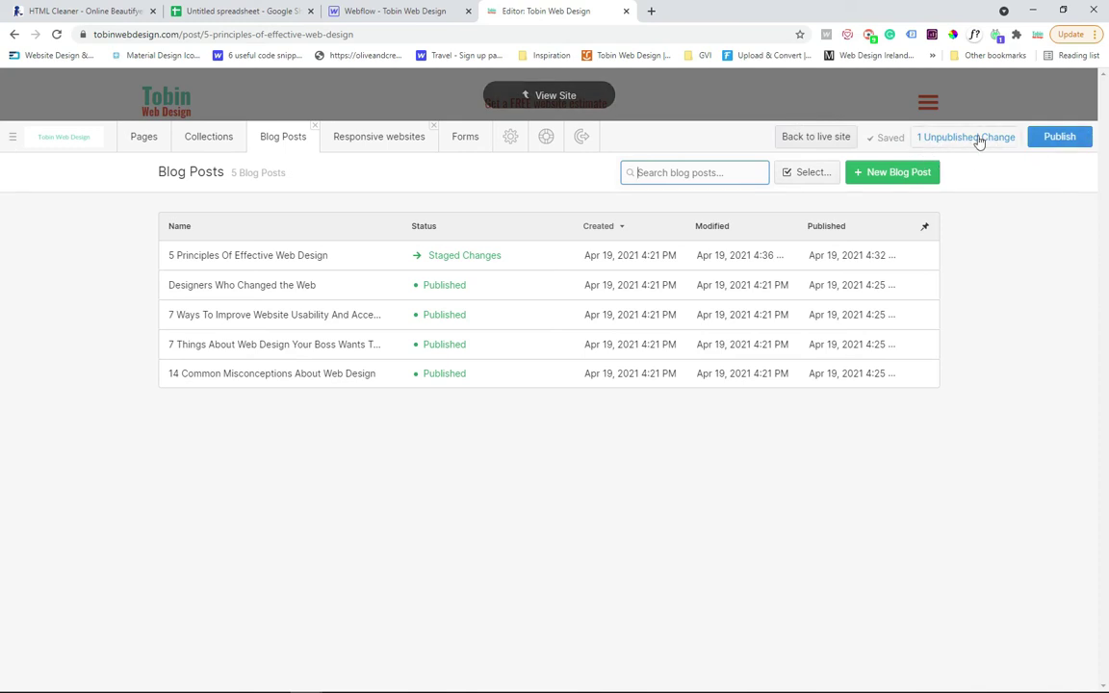
pyautogui.click(1063, 139)
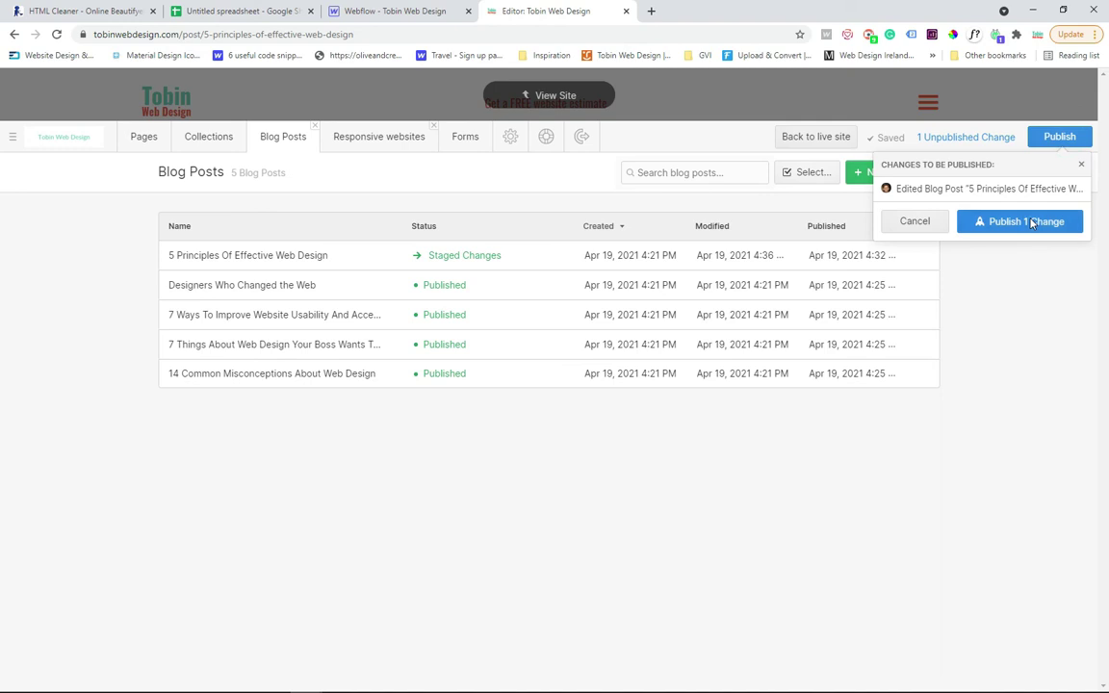
pyautogui.click(1006, 221)
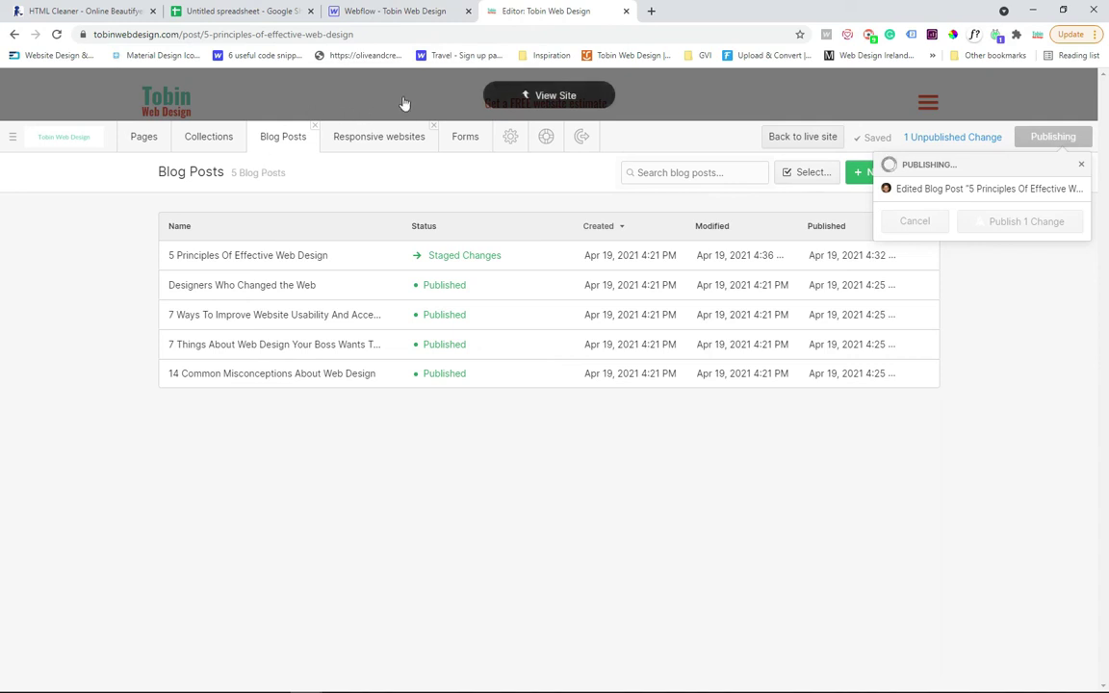
# Step: Open the live post, reload it, and scroll down to the new data table
pyautogui.click(493, 93)
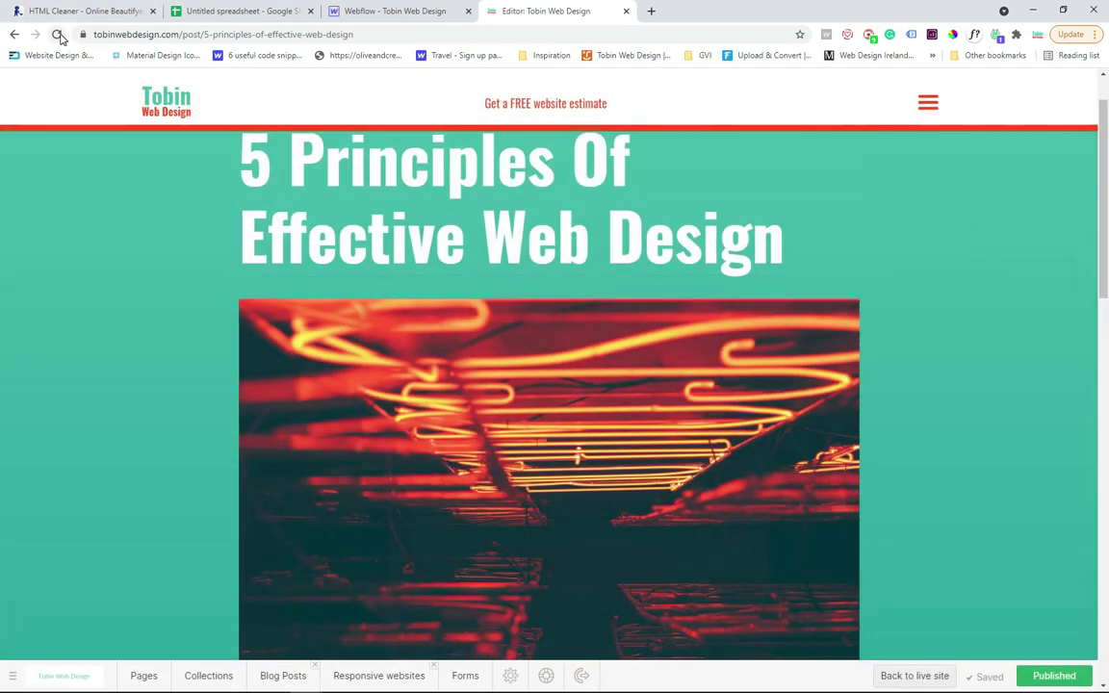
pyautogui.click(915, 675)
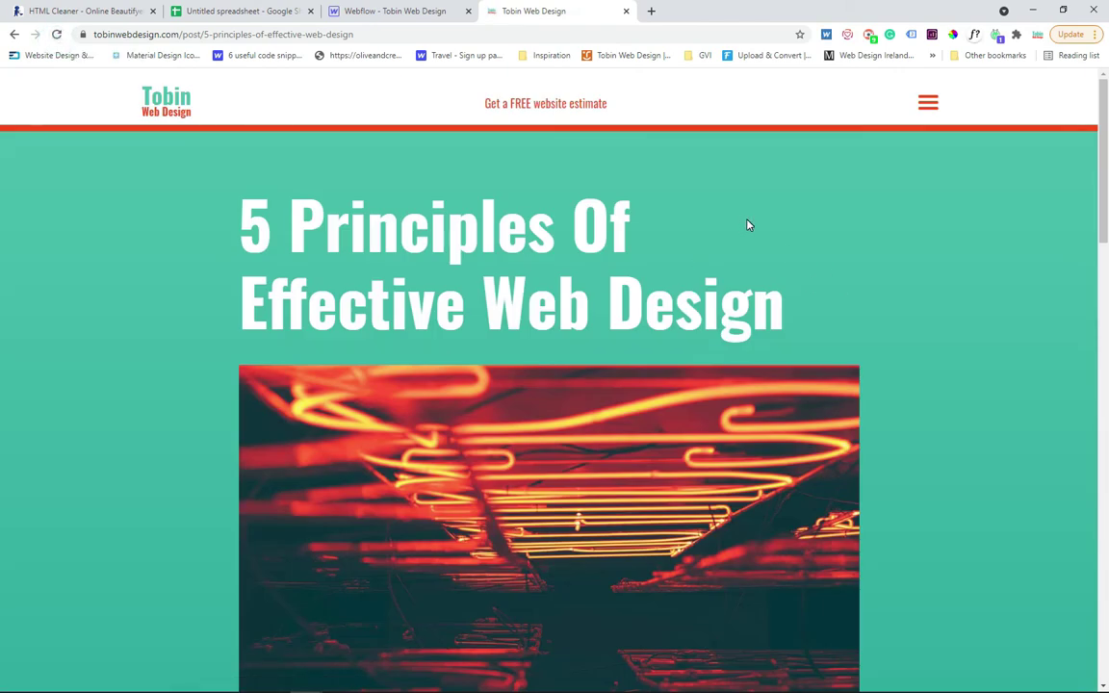
pyautogui.scroll(-3, 747, 224)
pyautogui.scroll(-2, 747, 225)
pyautogui.scroll(-1, 747, 224)
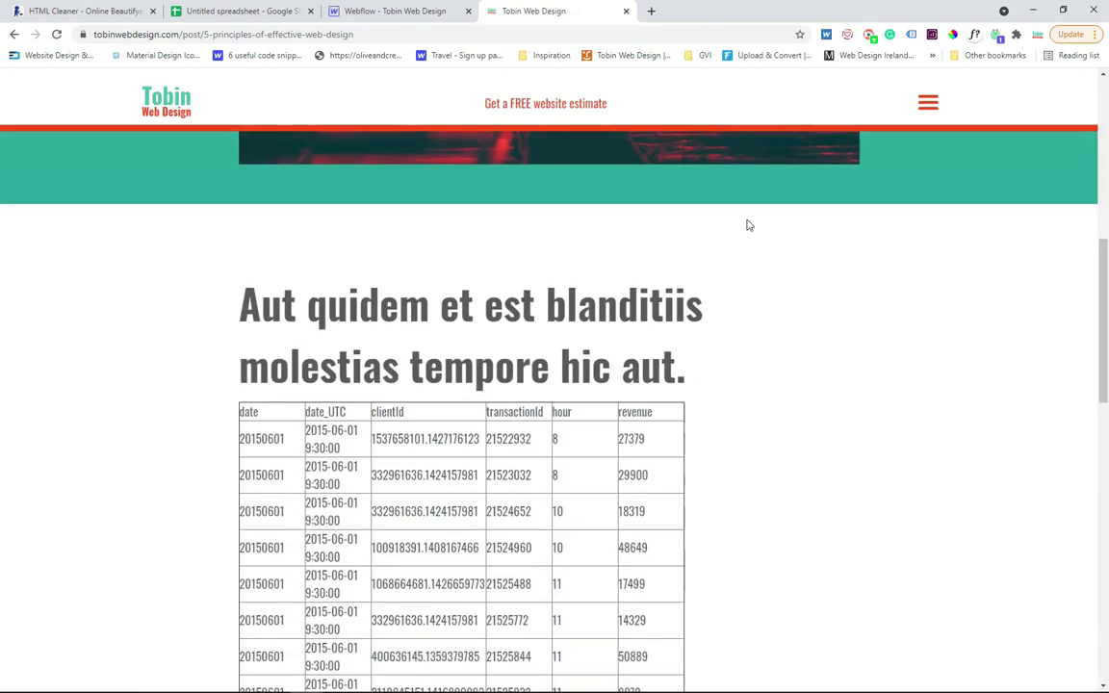
pyautogui.scroll(-2, 747, 225)
pyautogui.scroll(-1, 749, 227)
pyautogui.scroll(1, 750, 229)
pyautogui.scroll(-1, 754, 233)
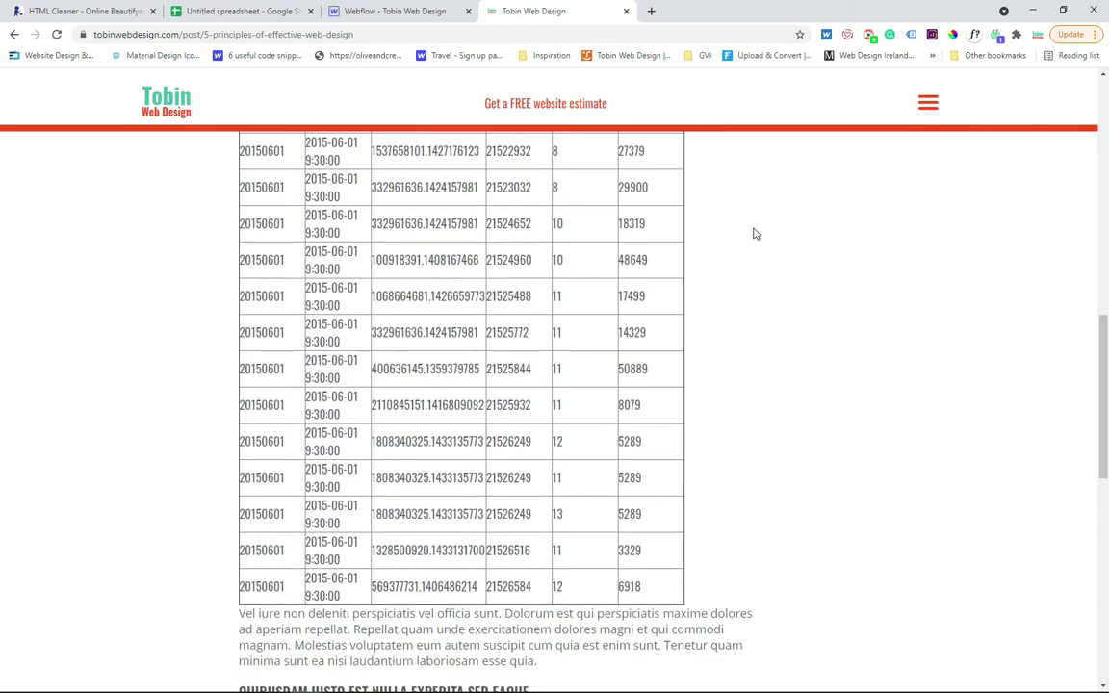